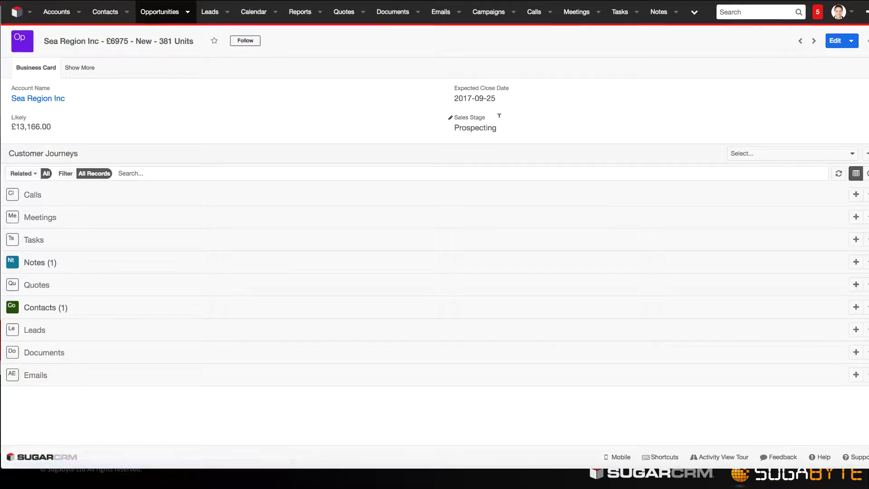
- Start editing the Sea Region Inc opportunity's Sales Stage
left_click(492, 118)
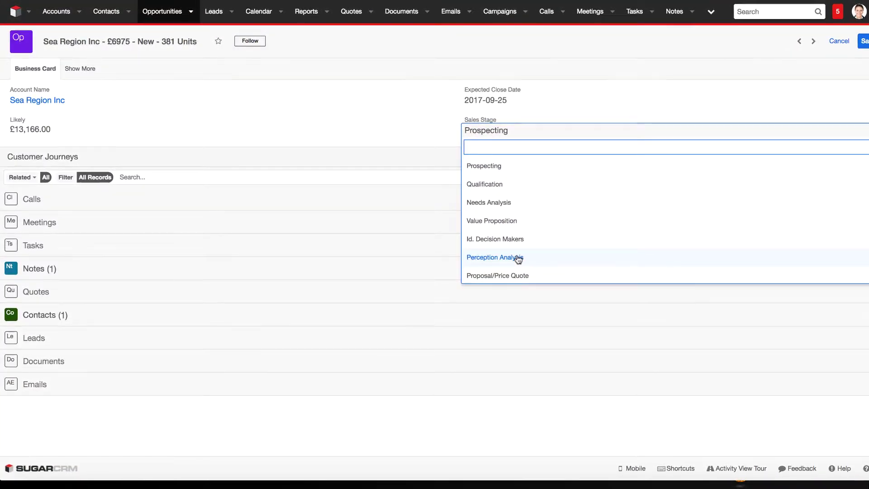
- Set the Sea Region Inc Sales Stage to Closed and view the Why? reasons offered
scroll(518, 259, "down", 3)
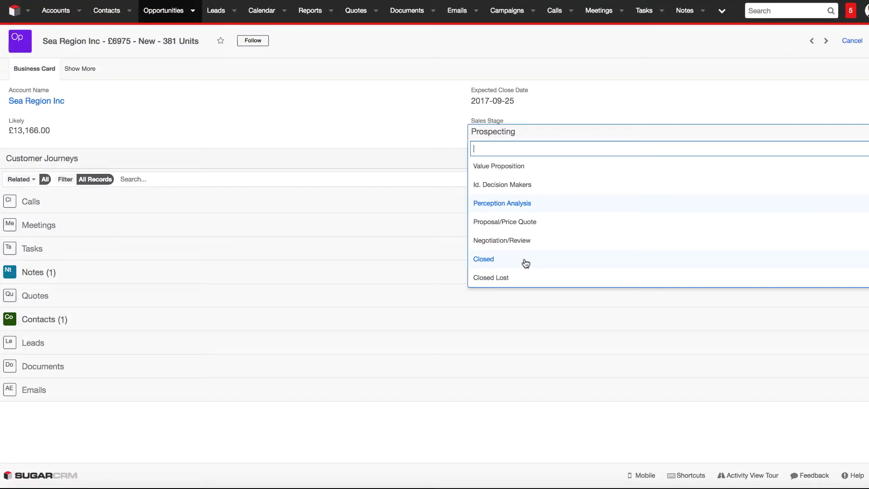
left_click(493, 258)
left_click(117, 136)
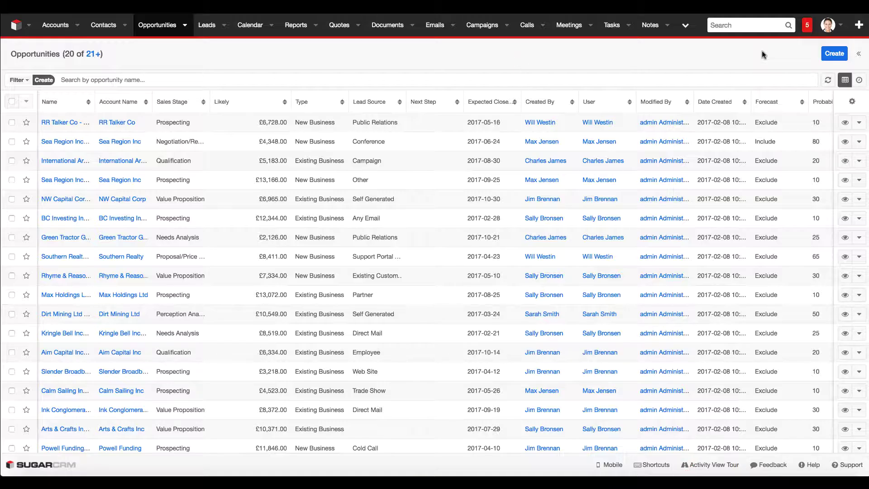
- Go to Administration > Studio and add a new field under Opportunities Fields
left_click(829, 25)
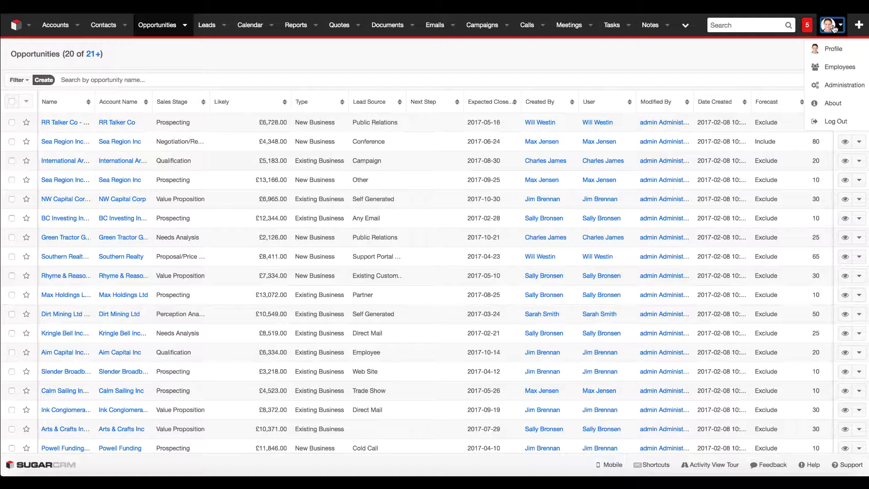
left_click(835, 82)
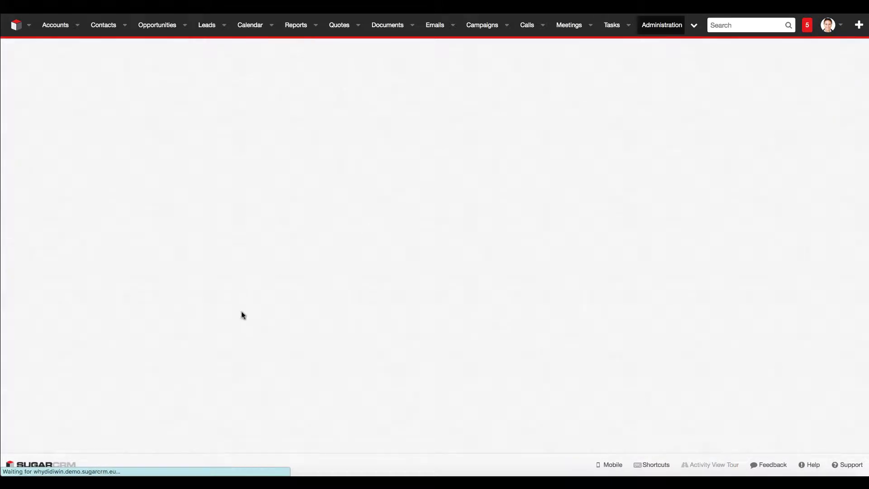
scroll(183, 319, "down", 5)
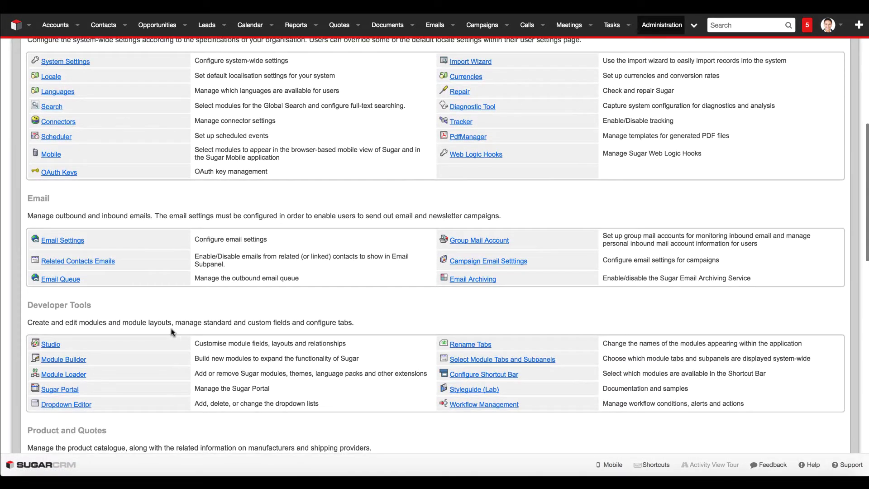
left_click(50, 345)
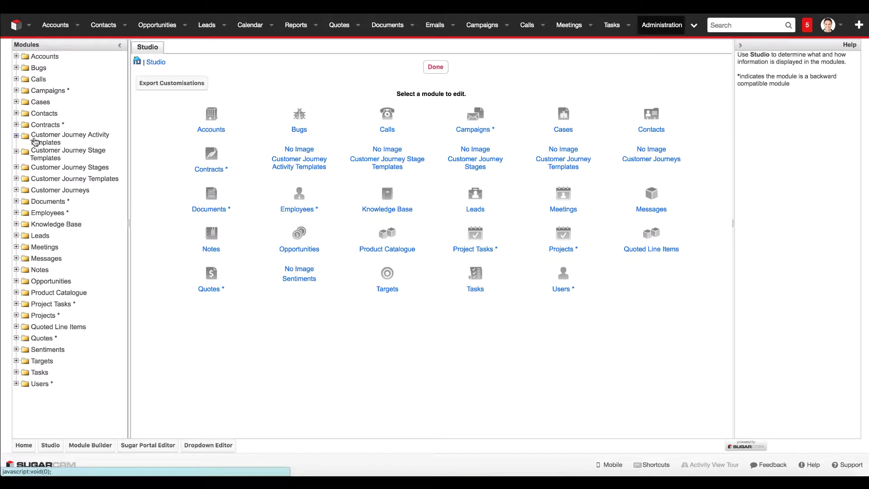
left_click(17, 281)
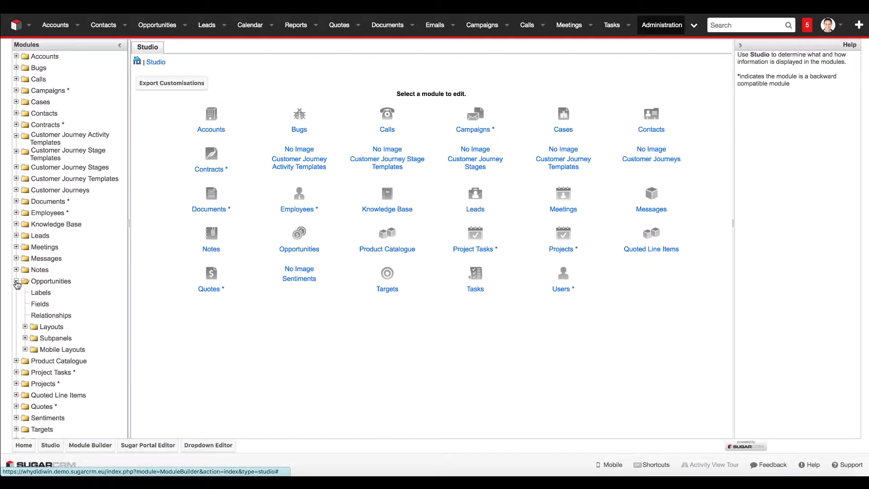
left_click(39, 305)
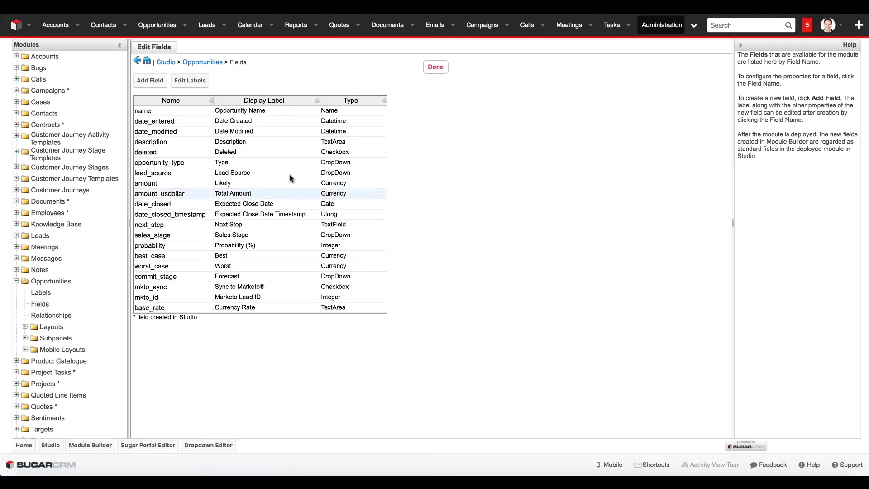
left_click(152, 81)
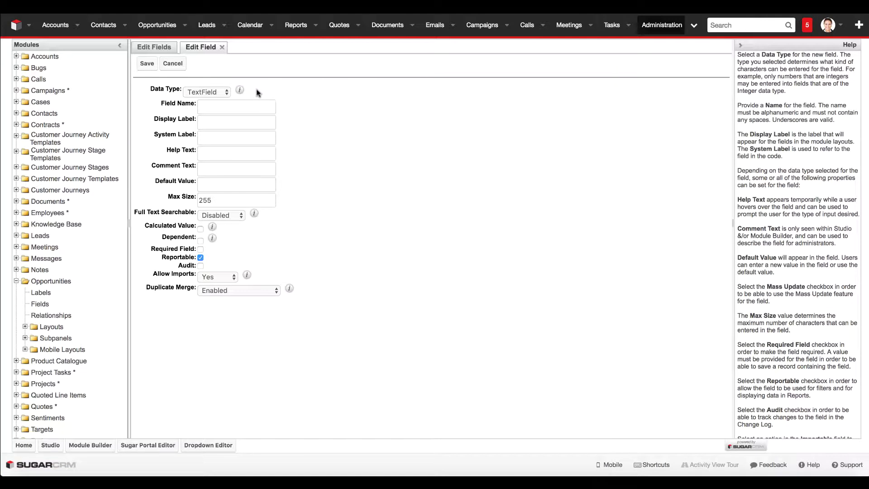
- Make the new Opportunities field a DropDown with display label 'Why?'
left_click(213, 92)
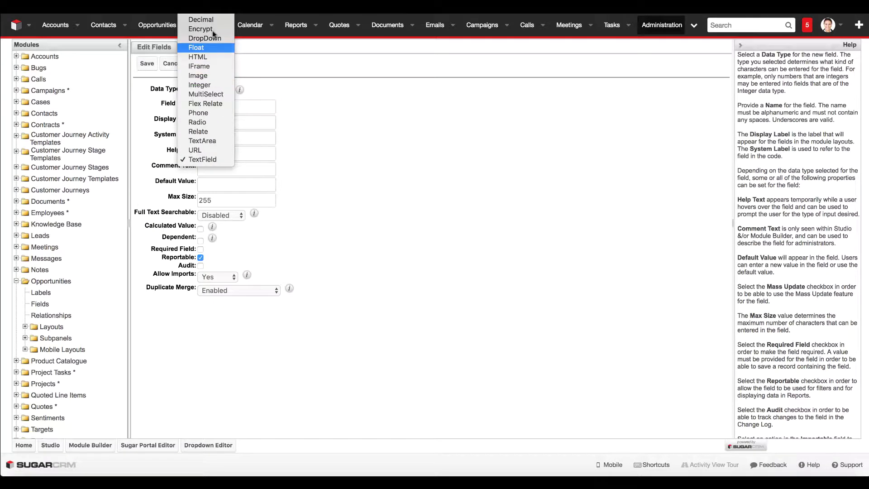
left_click(301, 107)
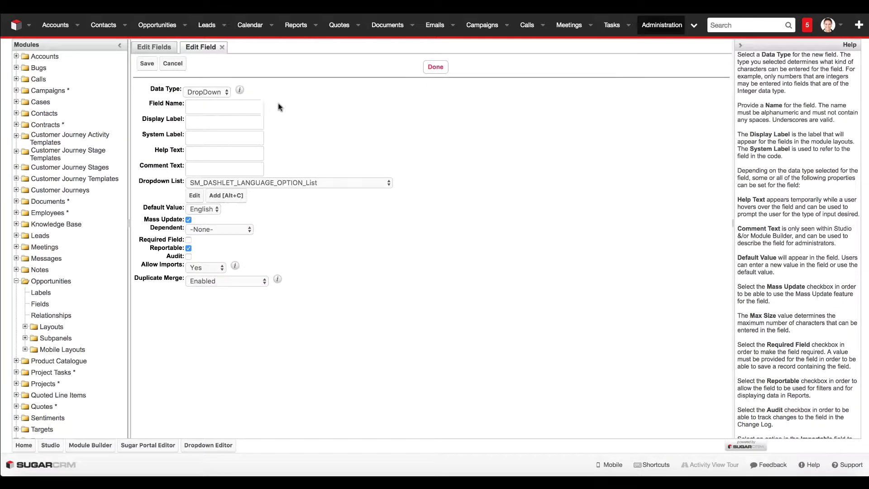
left_click(228, 101)
key("Tab")
type("Why?")
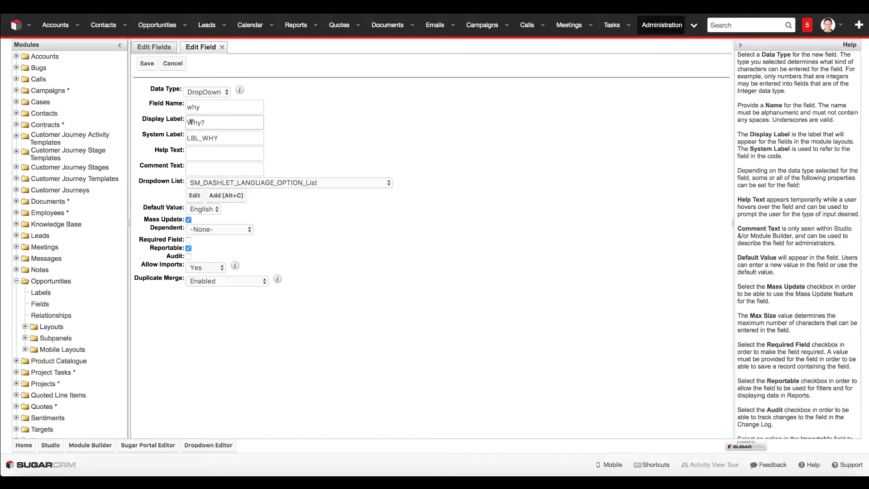
- Create why_list with ten win and loss reasons, then save the Why? field
left_click(230, 199)
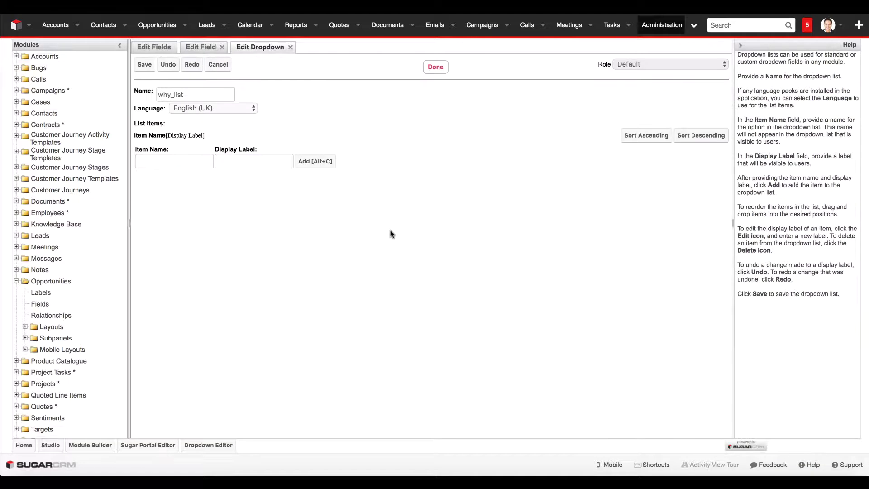
left_click(166, 156)
type("Cost too high Competitor provided better price Did not match requirements The need was not strong enough Colour was not available Our cost was better than competition Our offering met their requirements more than the competition The colour was exactly what they were looking for The customer favoured our brand image The bespoke servicing option was highly admire")
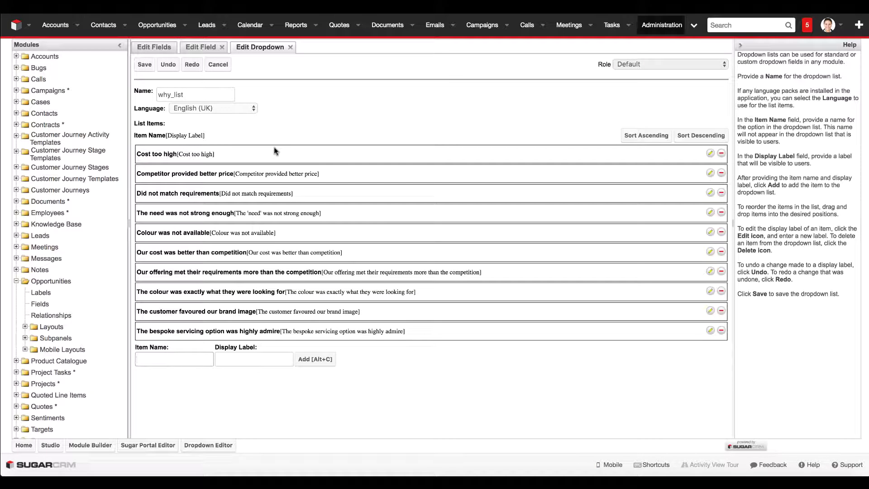
left_click(145, 65)
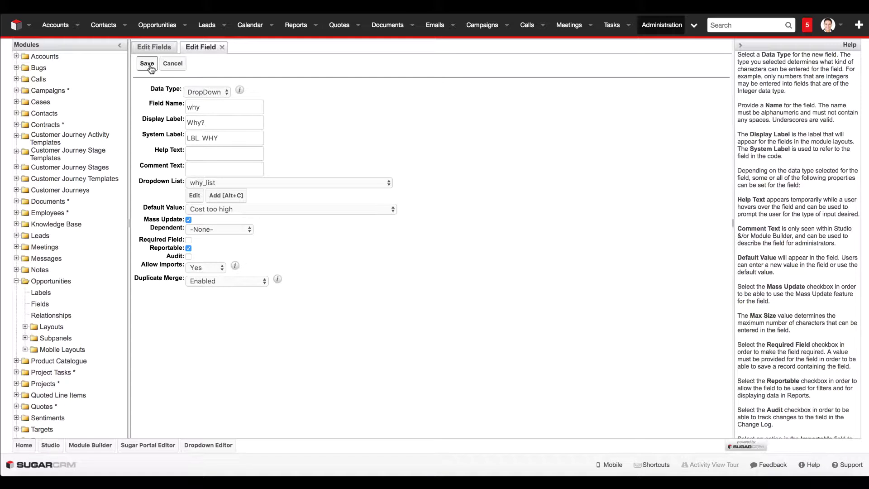
left_click(147, 64)
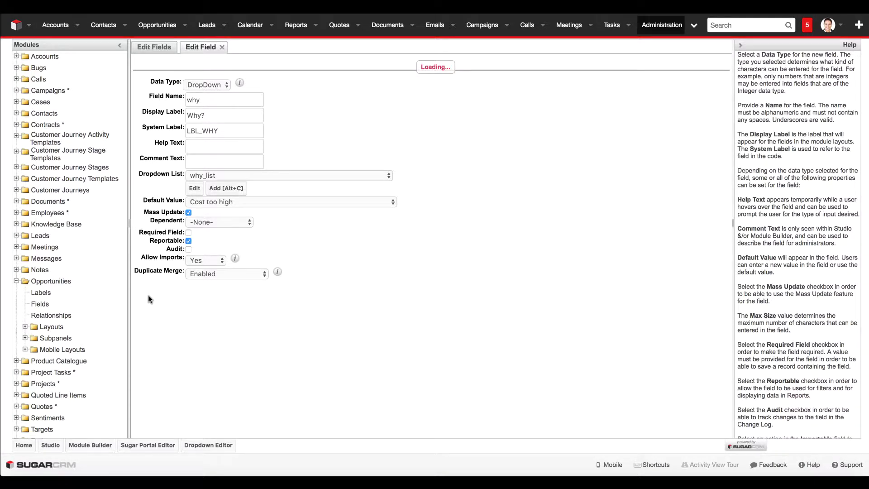
left_click(150, 82)
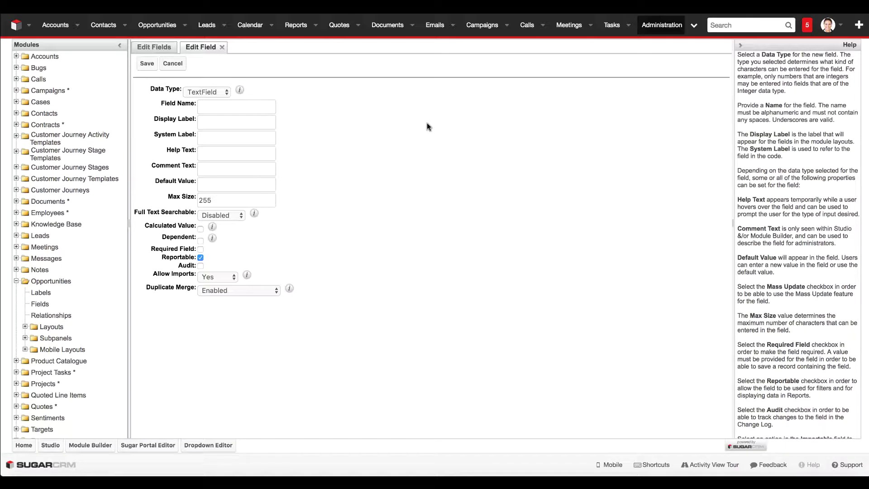
- Bring up the data type choices for the new Opportunities field
left_click(208, 90)
- Create a TextArea field named why_detail with label 'Why detail?' and save it
left_click(211, 73)
type("Why detail")
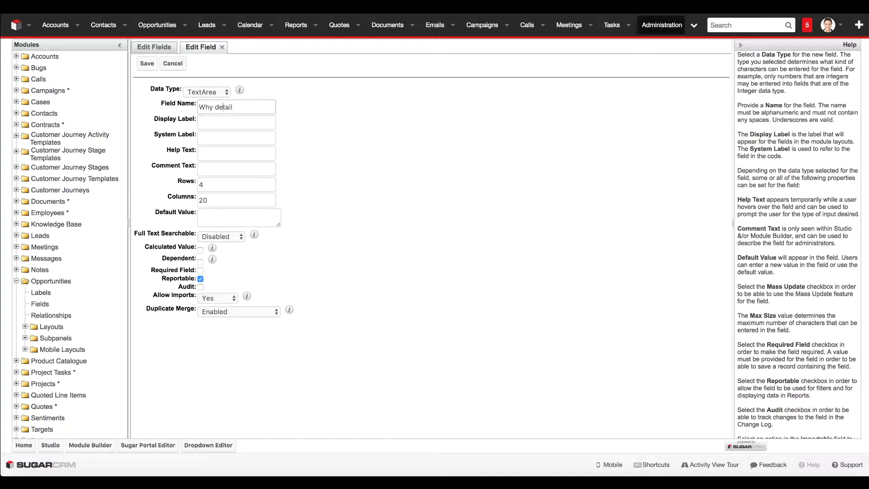
left_click(216, 107)
key("BackSpace")
type("_")
key("Tab")
left_click(247, 119)
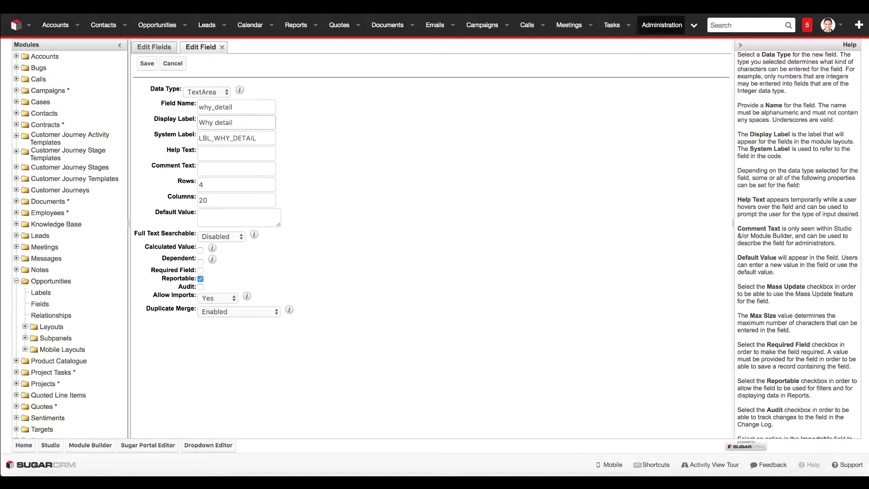
type("?")
left_click(147, 63)
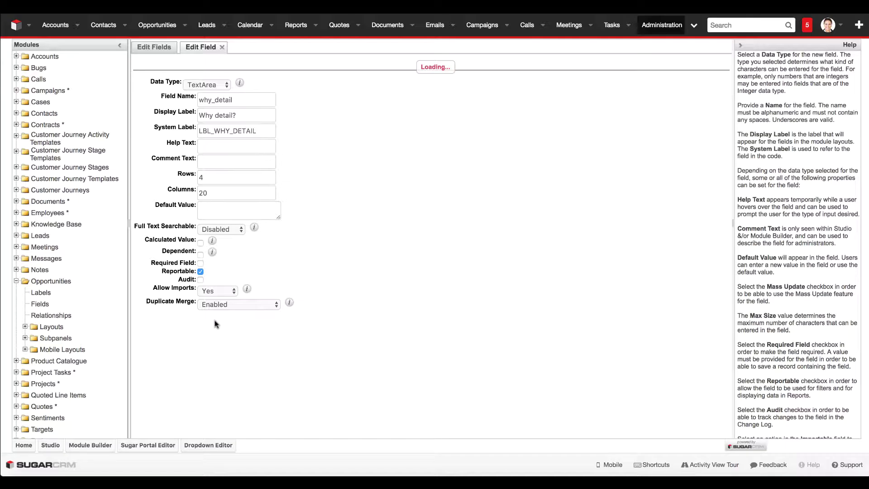
- Add a Business Card row holding Why? and Why detail? side by side, then Save & Deploy
left_click(25, 327)
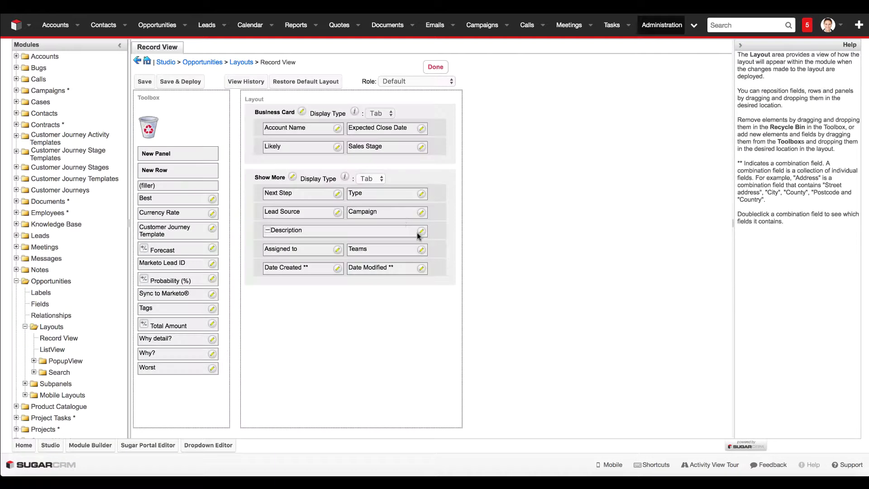
left_click_drag(181, 170, 322, 152)
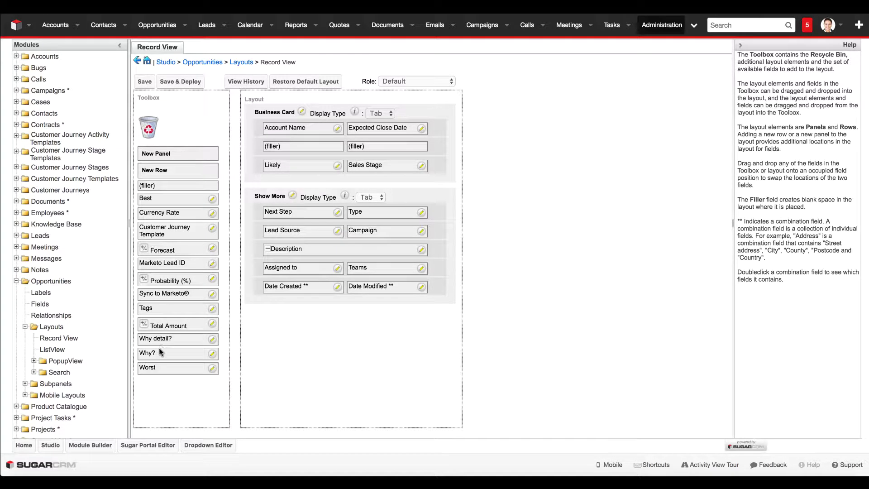
left_click_drag(162, 353, 299, 146)
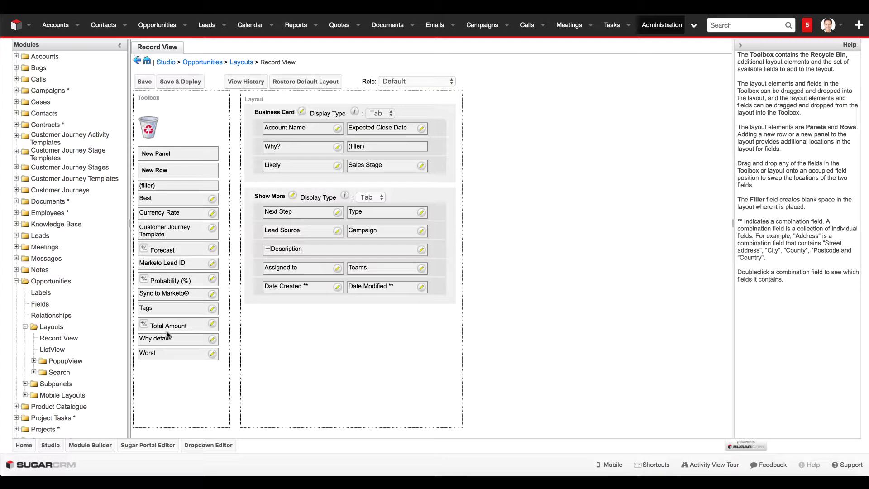
left_click_drag(170, 347, 384, 148)
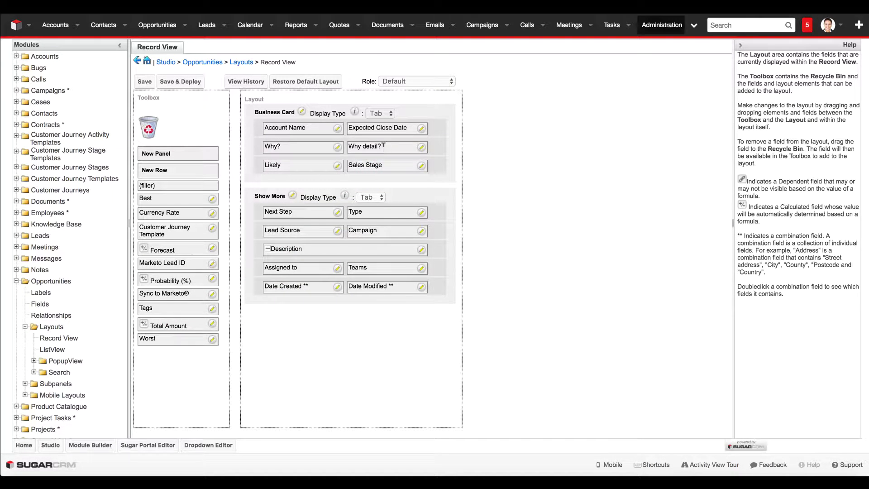
left_click(180, 81)
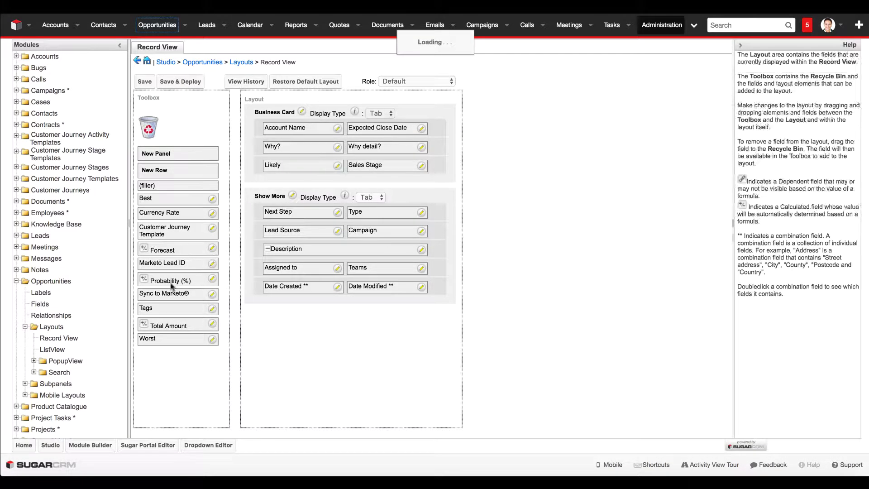
- Make Why? a Parent Dropdown dependent field driven by Sales Stage, with its visibility editor shown
left_click(30, 307)
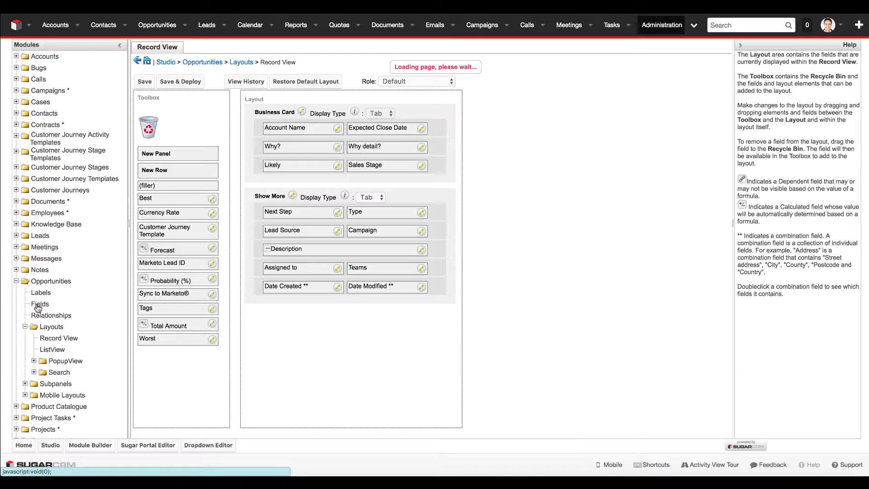
left_click(236, 320)
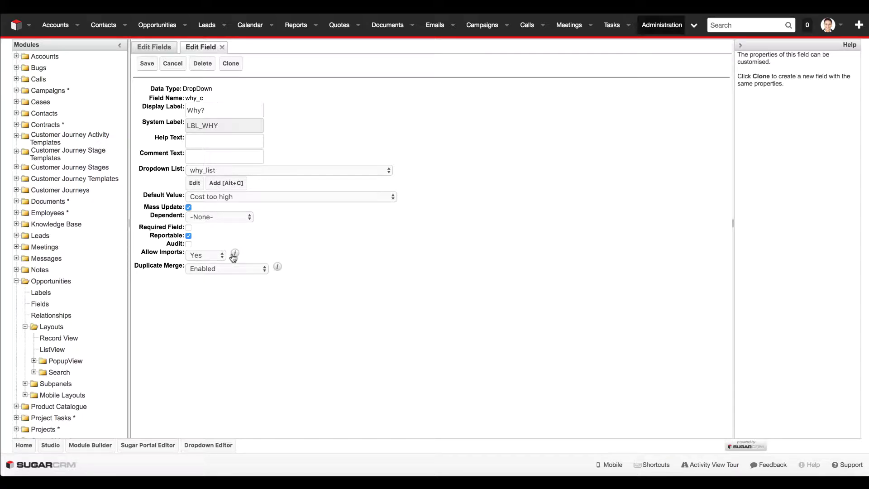
left_click(225, 219)
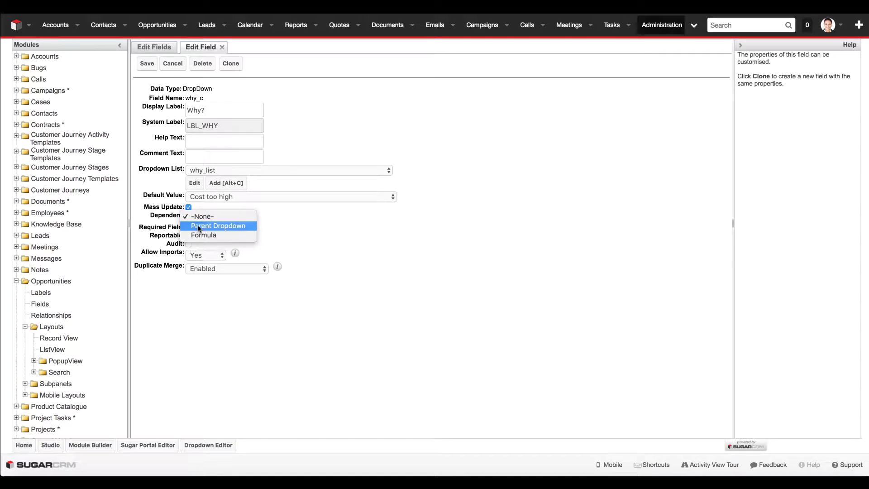
left_click(221, 228)
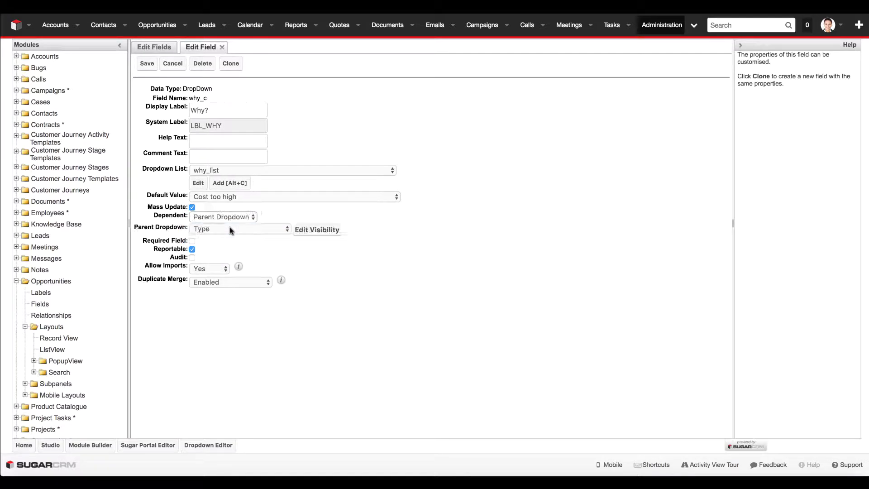
left_click(203, 228)
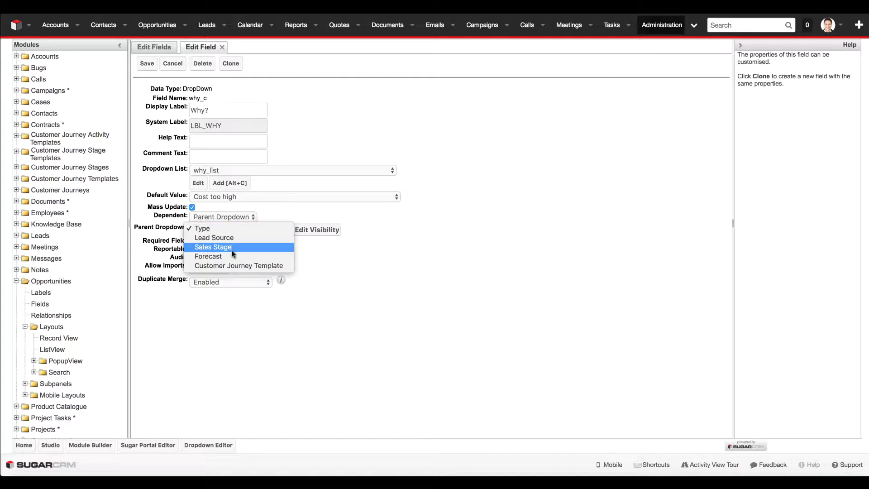
key("Escape")
left_click(232, 254)
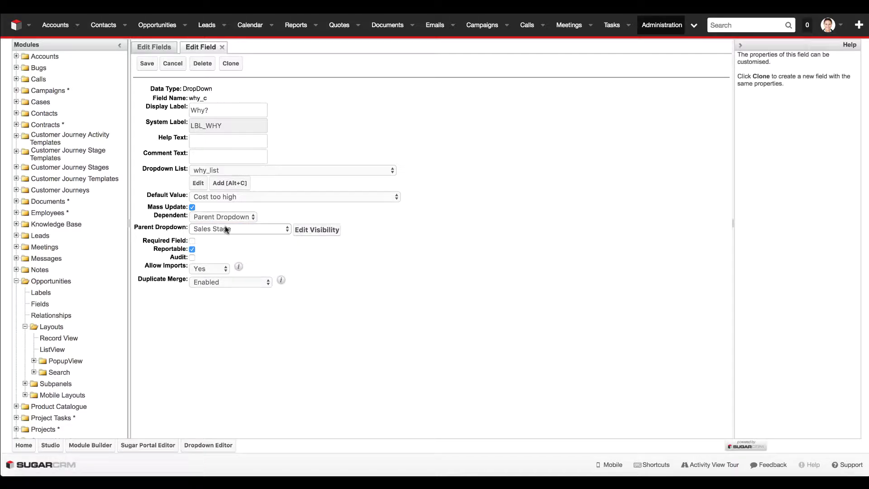
left_click(304, 228)
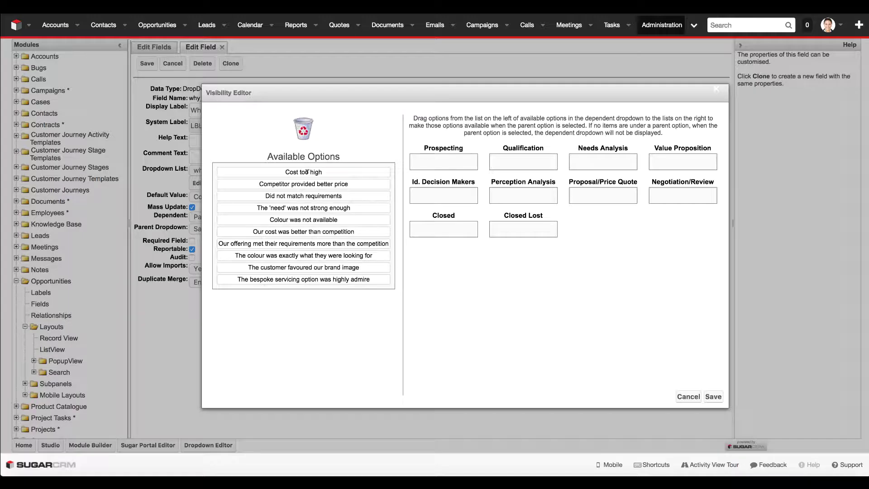
- Show the five loss reasons, Cost too high through Colour was not available, only for Closed Lost
left_click_drag(307, 171, 521, 232)
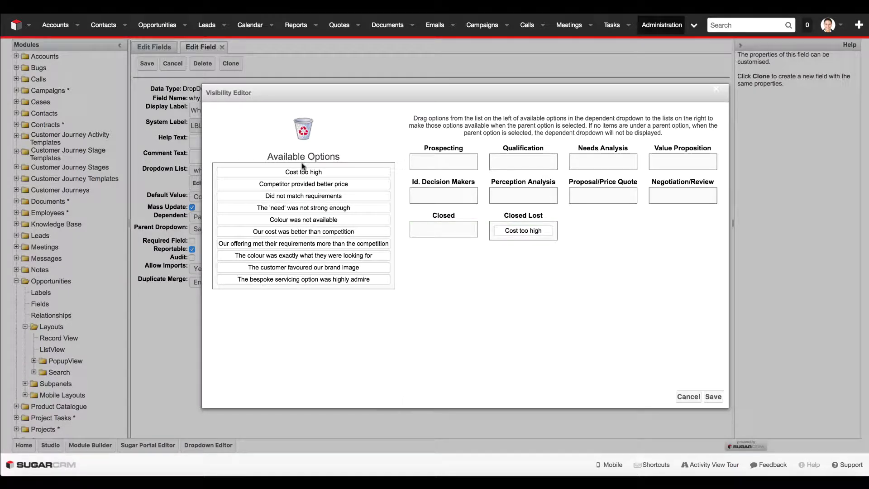
left_click_drag(295, 182, 539, 240)
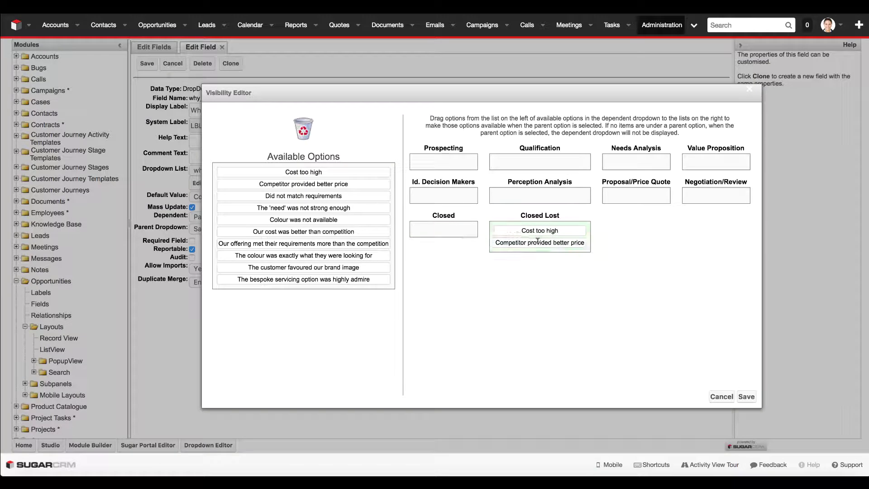
left_click_drag(345, 199, 541, 253)
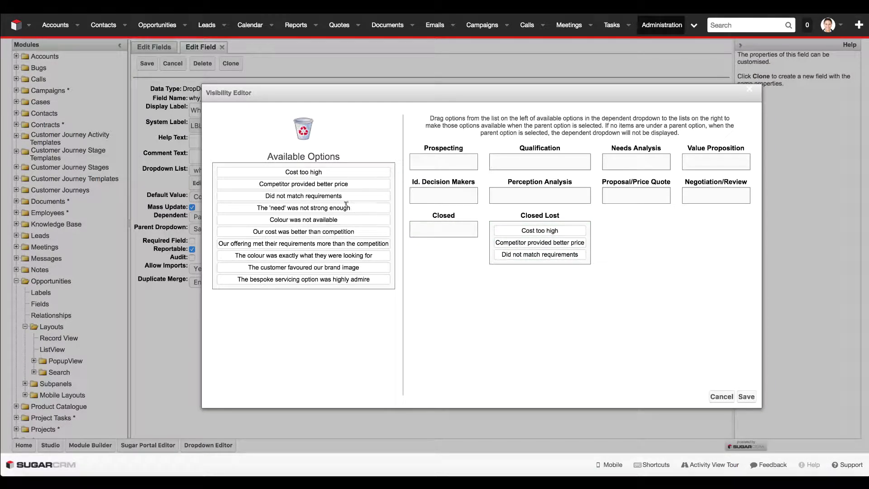
left_click_drag(347, 206, 548, 266)
left_click_drag(344, 221, 556, 278)
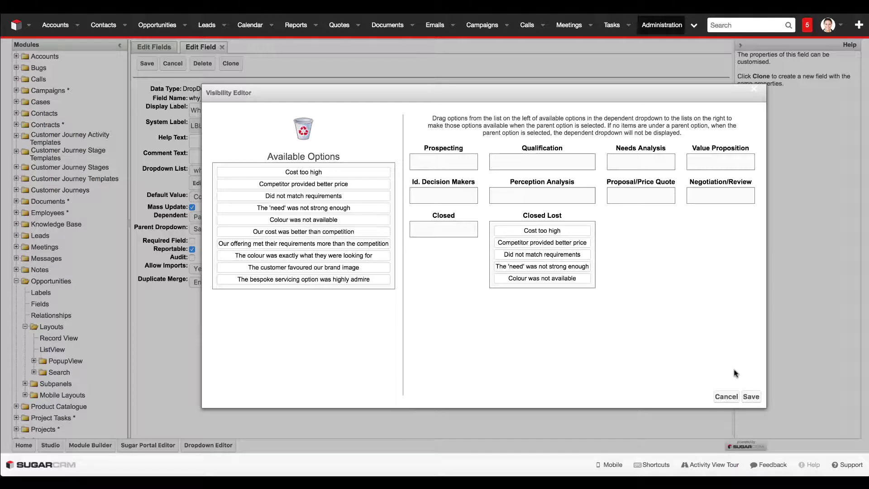
left_click(751, 396)
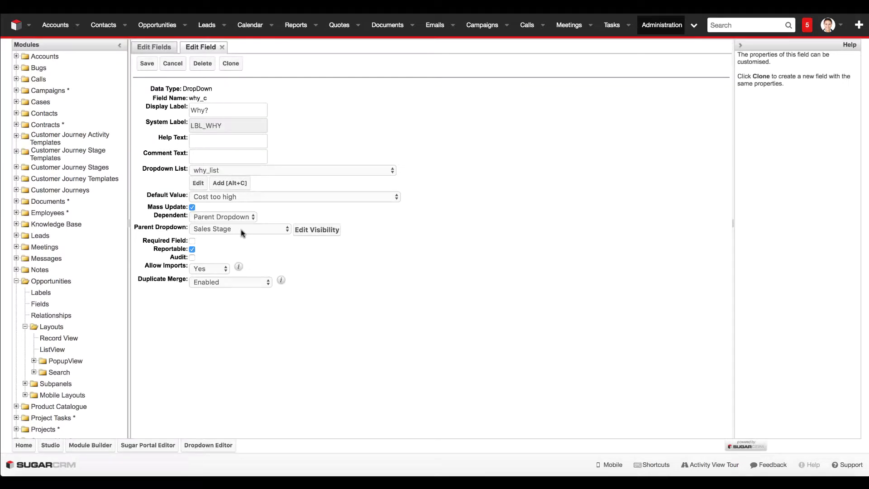
left_click(199, 183)
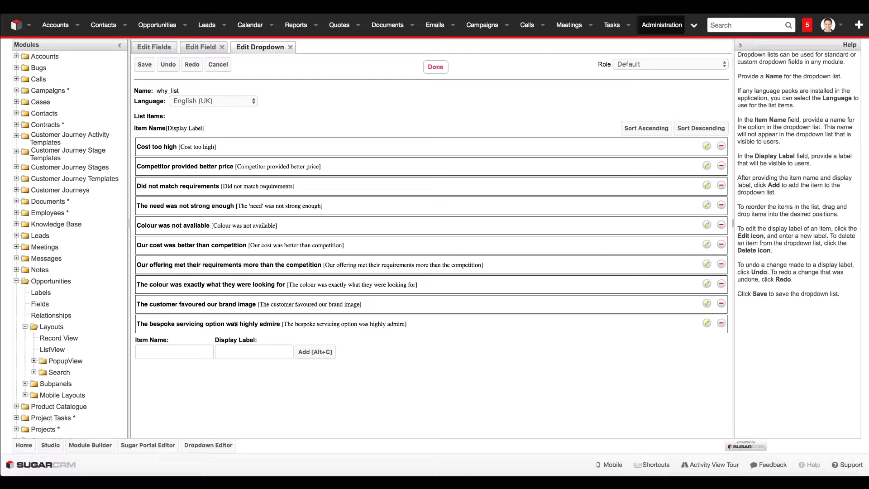
- Add a blank first option to why_list and make it available under Closed Lost and Closed
left_click(301, 349)
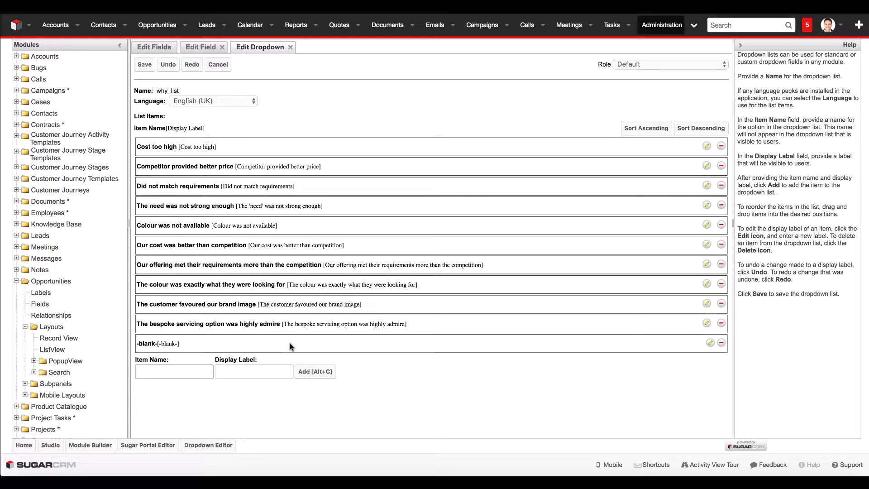
left_click_drag(291, 348, 279, 149)
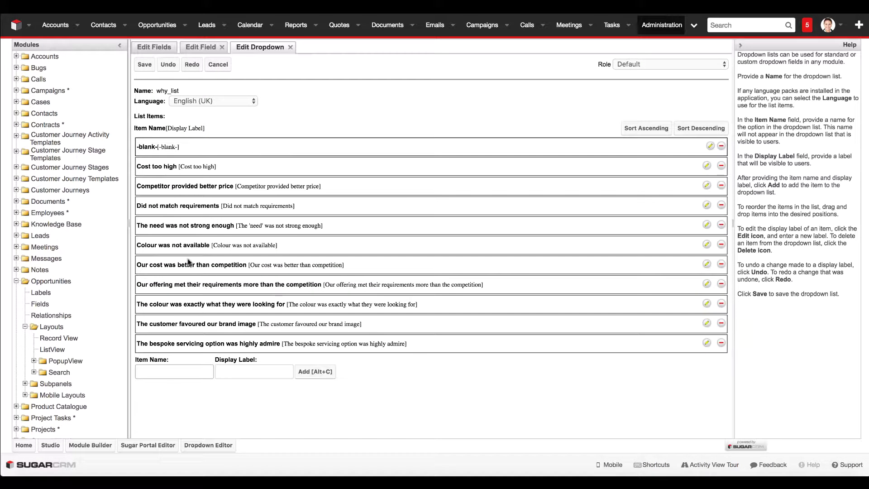
left_click(145, 64)
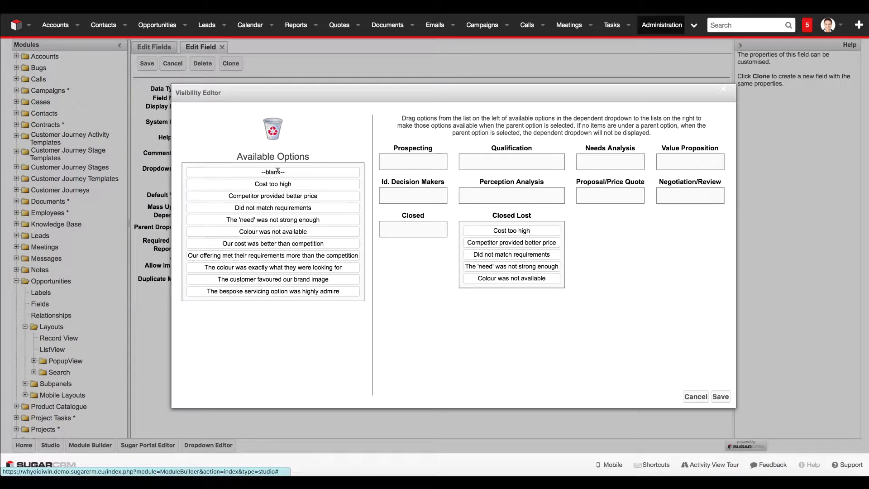
left_click_drag(278, 171, 521, 227)
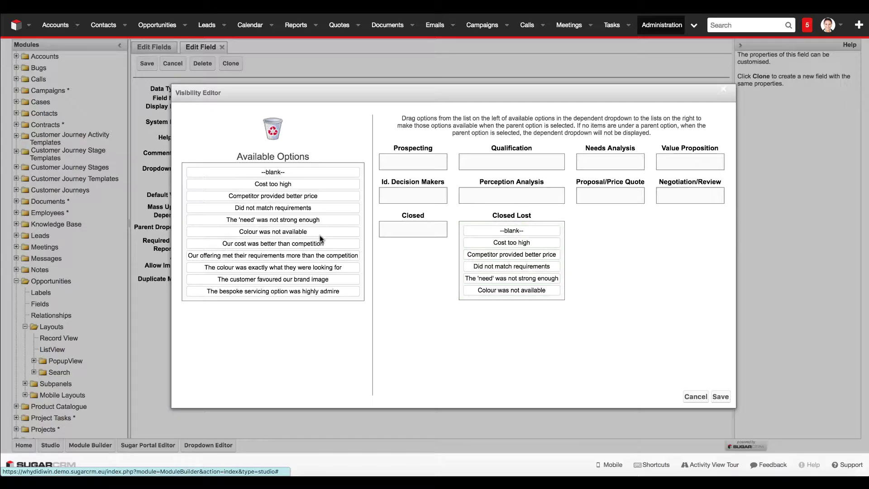
left_click_drag(283, 170, 408, 228)
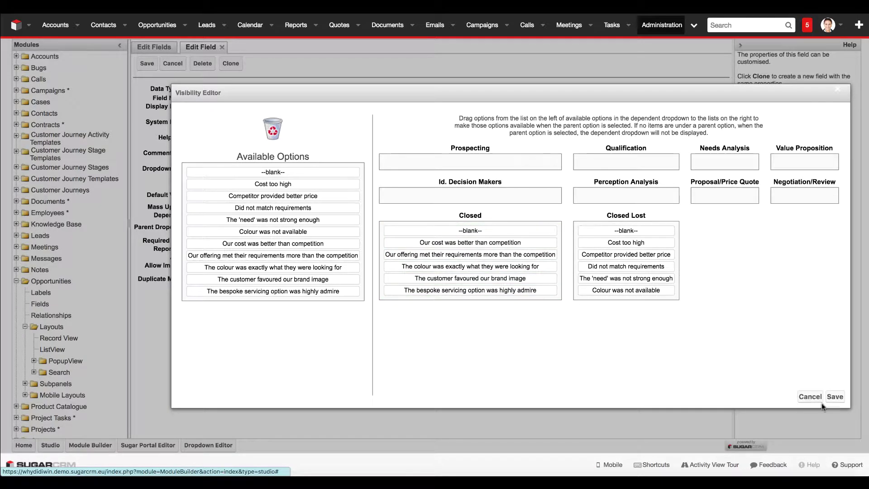
left_click(835, 397)
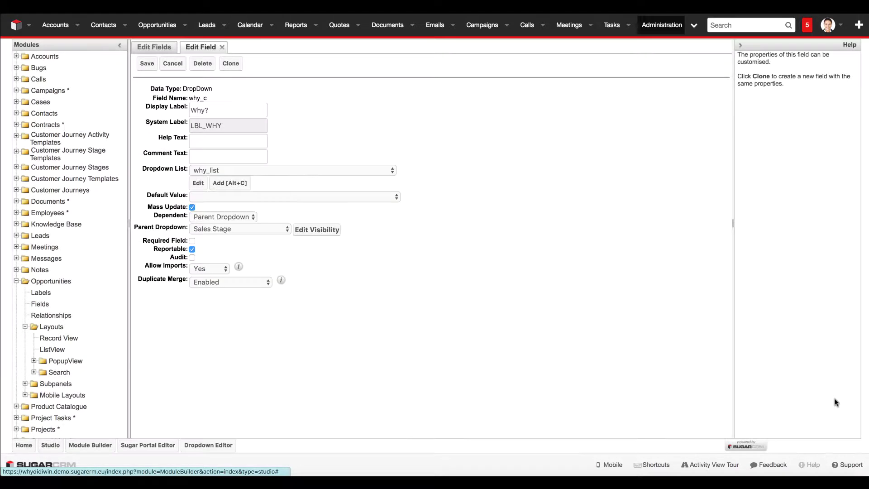
- Make the Why? field required and audited, and save it
left_click(192, 240)
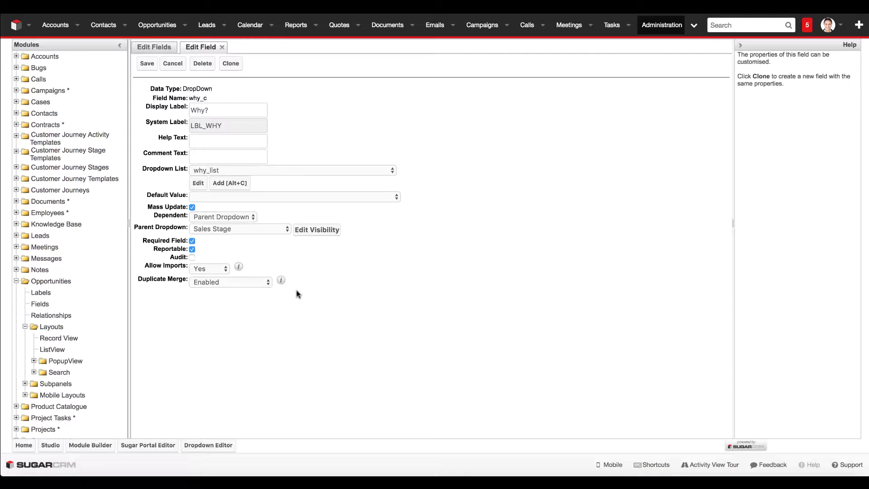
left_click(192, 258)
left_click(147, 65)
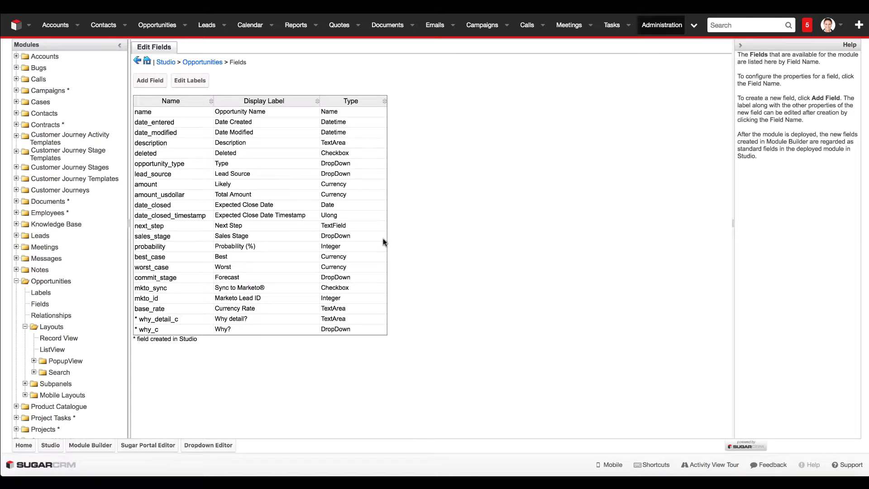
- Make Why detail? dependent, visible only when Sales Stage equals Closed Won or Closed Lost
left_click(380, 320)
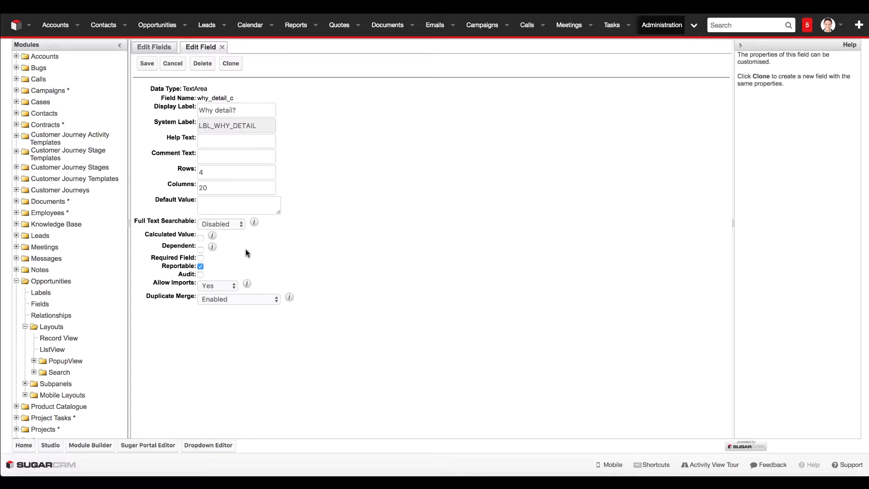
left_click(200, 238)
left_click(201, 250)
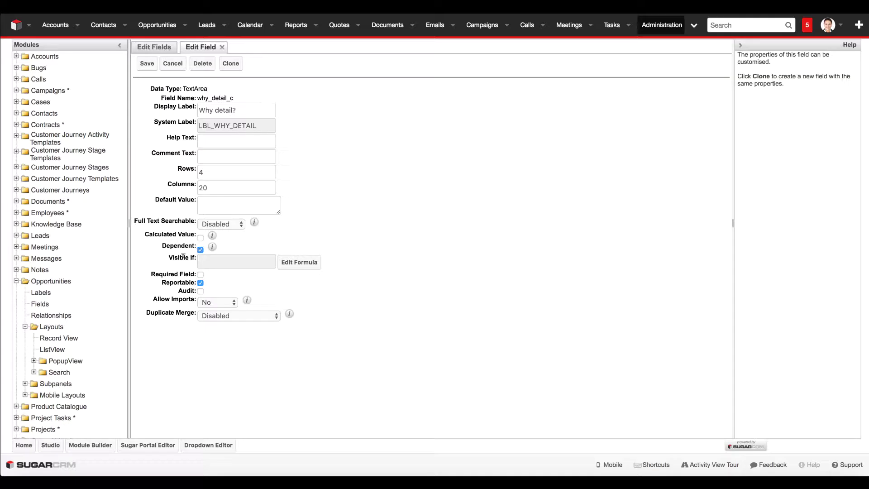
left_click(300, 265)
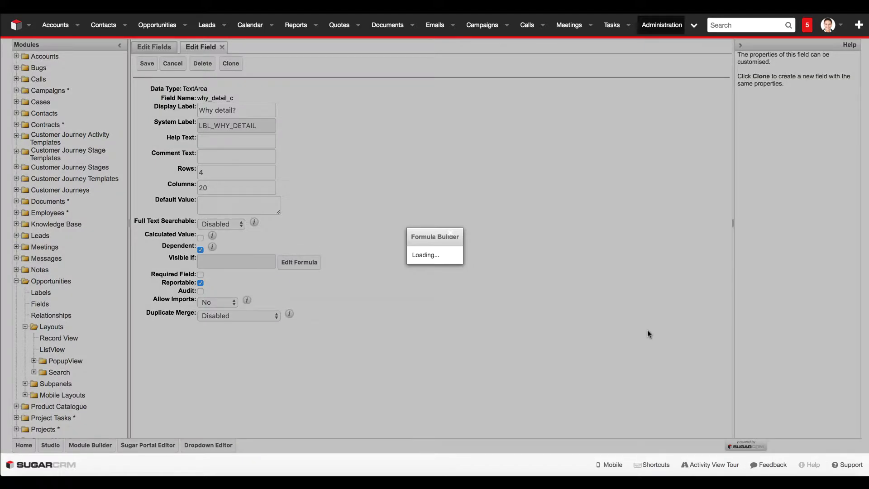
type("or(equal($sales_stage,\"Closed Won\"),equal($sales_stage,\"Closed Lost\"))")
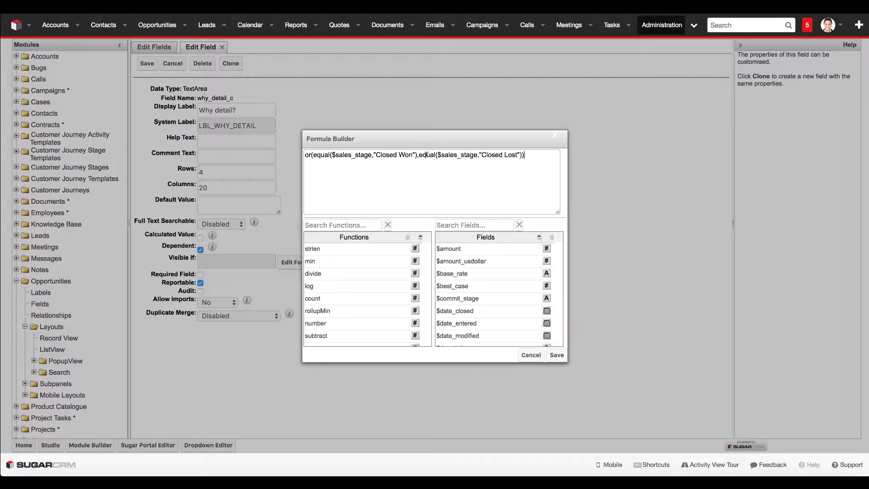
left_click(557, 355)
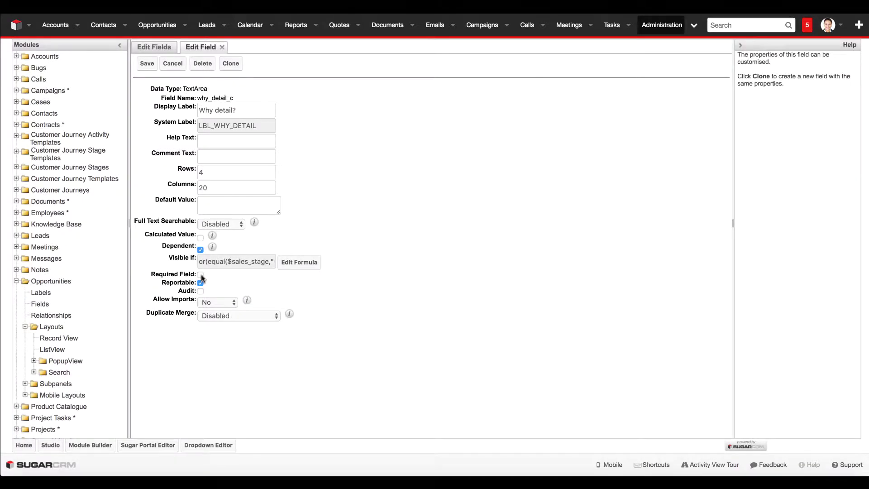
- Mark Why detail? as required and save the field
left_click(201, 275)
left_click(148, 63)
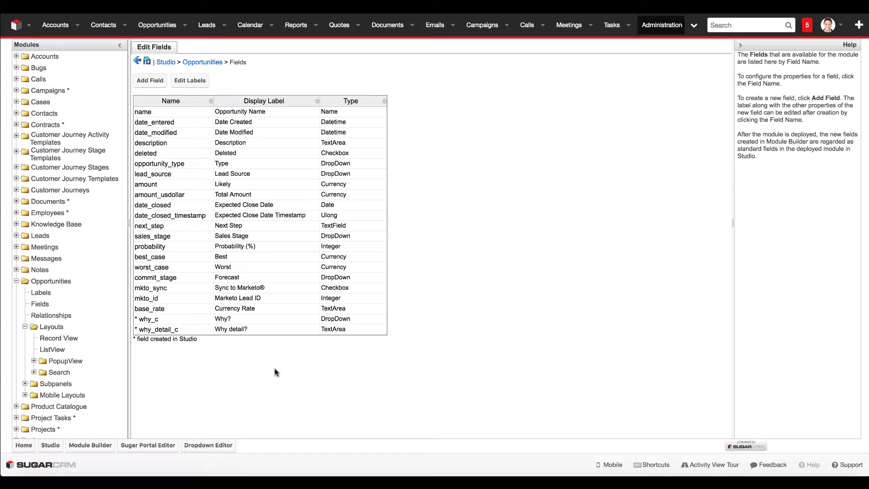
left_click(55, 350)
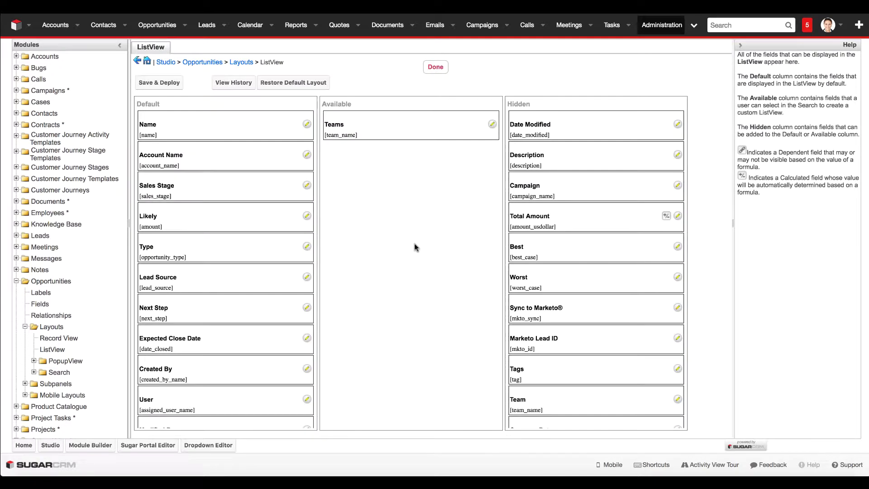
- Add Why? and Why detail? as available Opportunities list view columns and deploy
scroll(532, 241, "down", 5)
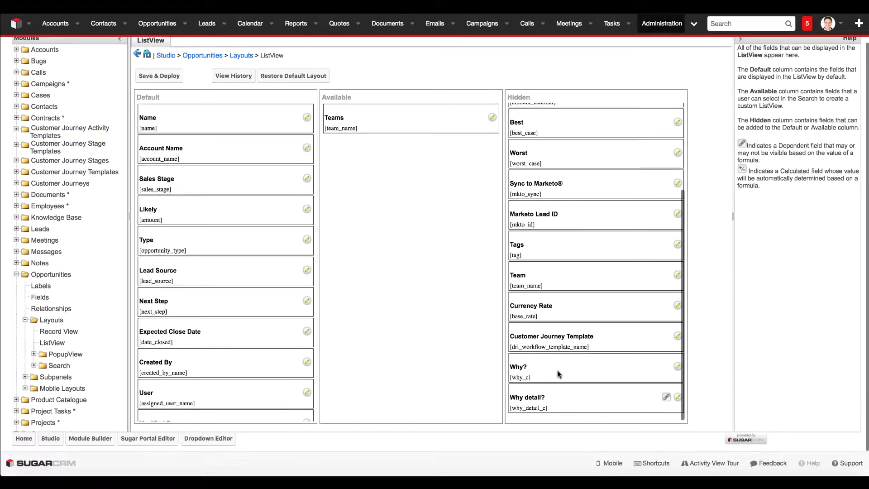
left_click_drag(531, 360, 370, 126)
left_click_drag(572, 407, 386, 155)
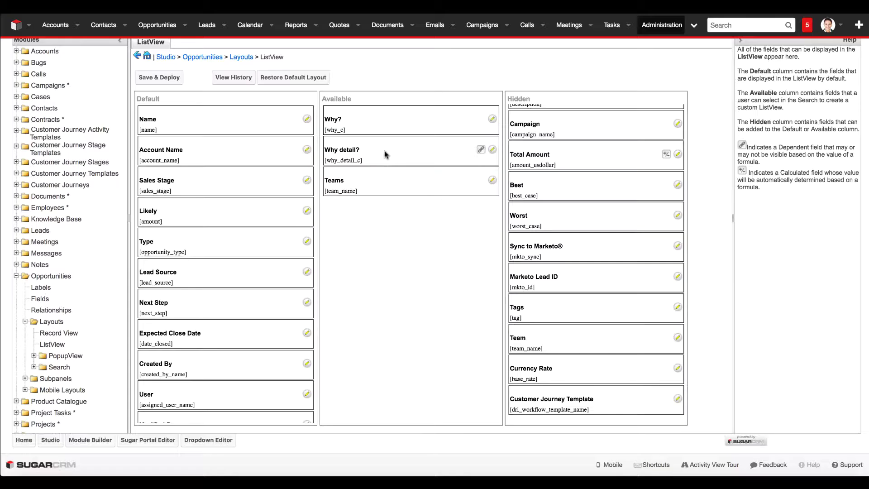
left_click(160, 78)
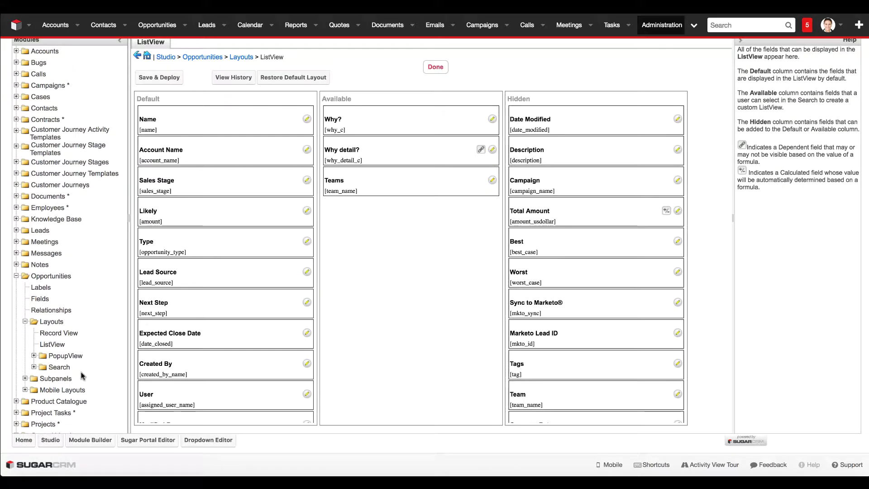
- Move Why? into the default Opportunities search fields, deploy, and return to Opportunities
left_click(33, 367)
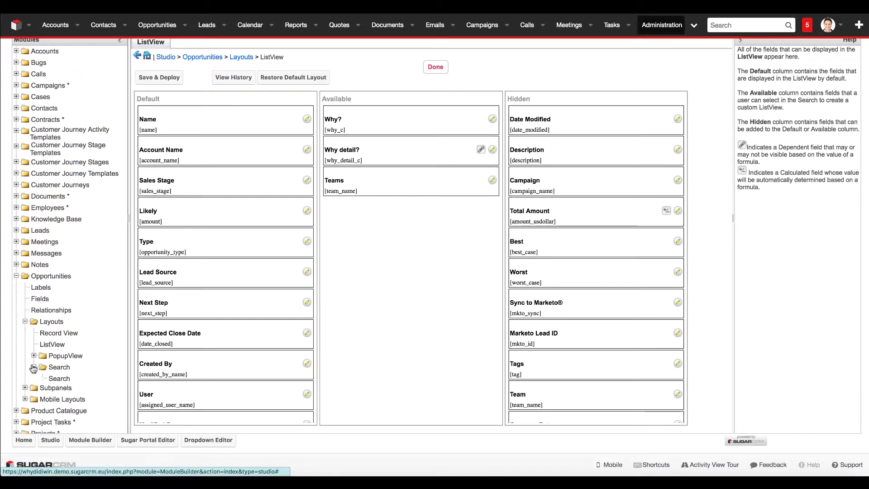
left_click(57, 379)
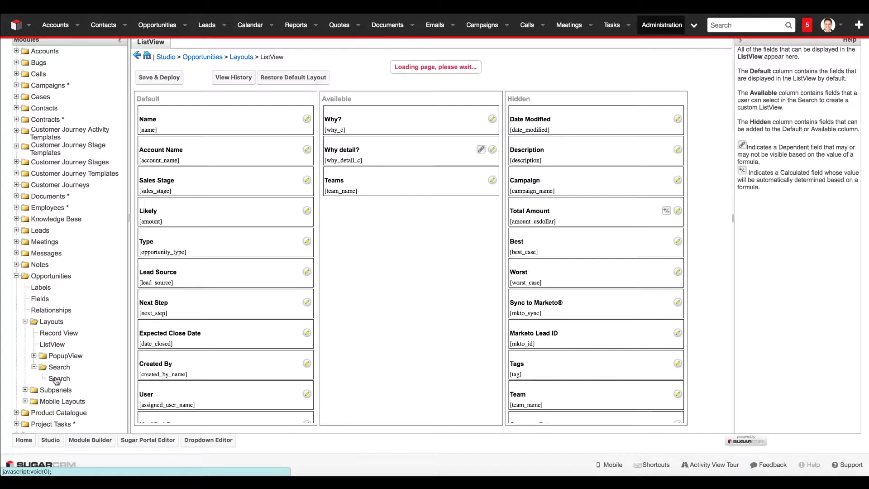
scroll(413, 311, "down", 3)
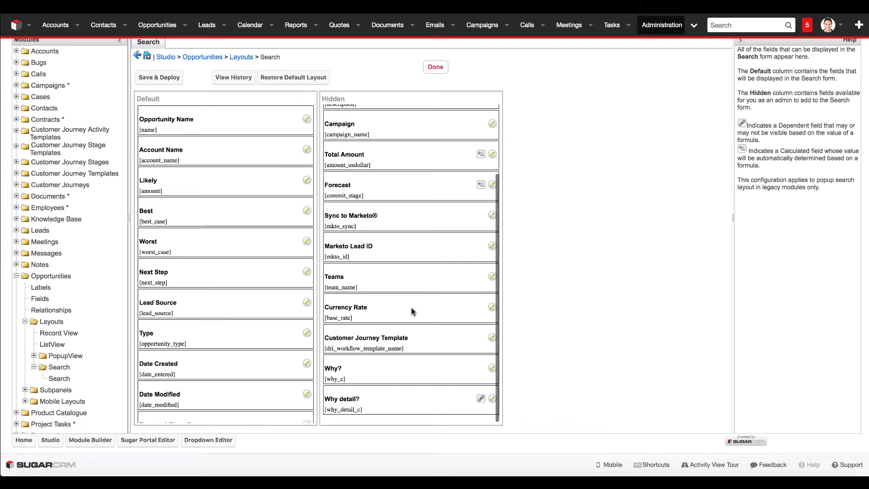
left_click_drag(376, 368, 193, 120)
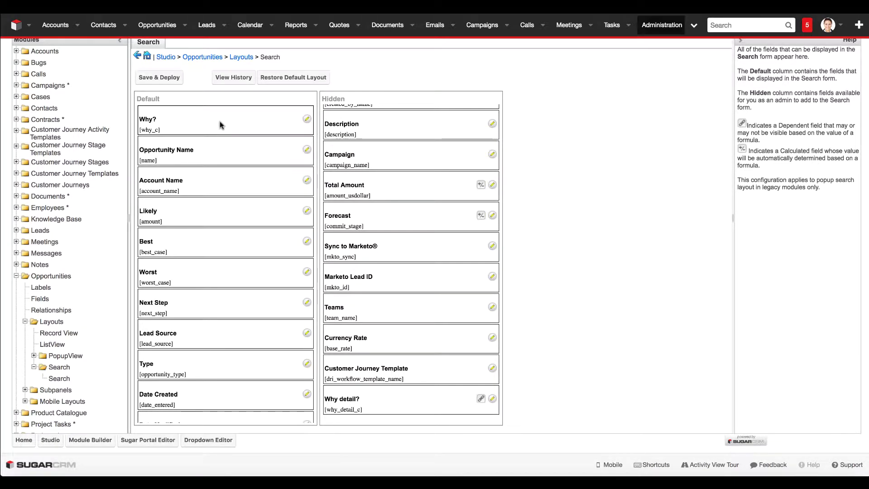
left_click(156, 78)
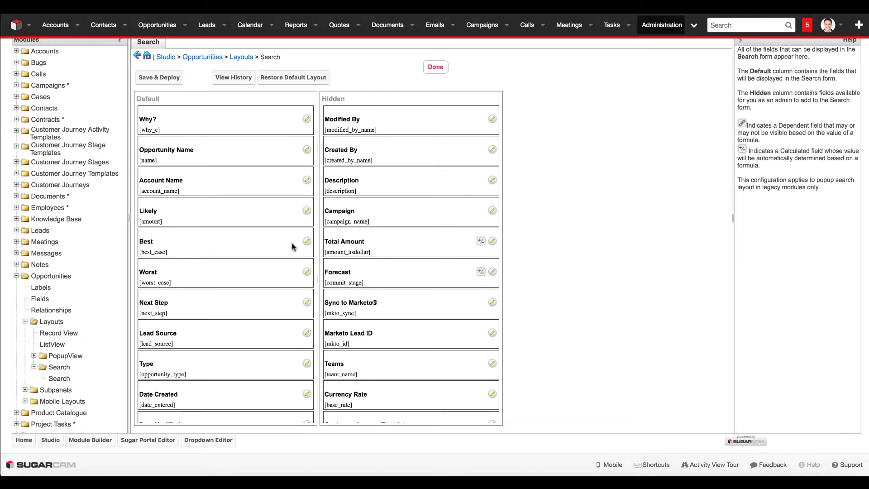
left_click(662, 25)
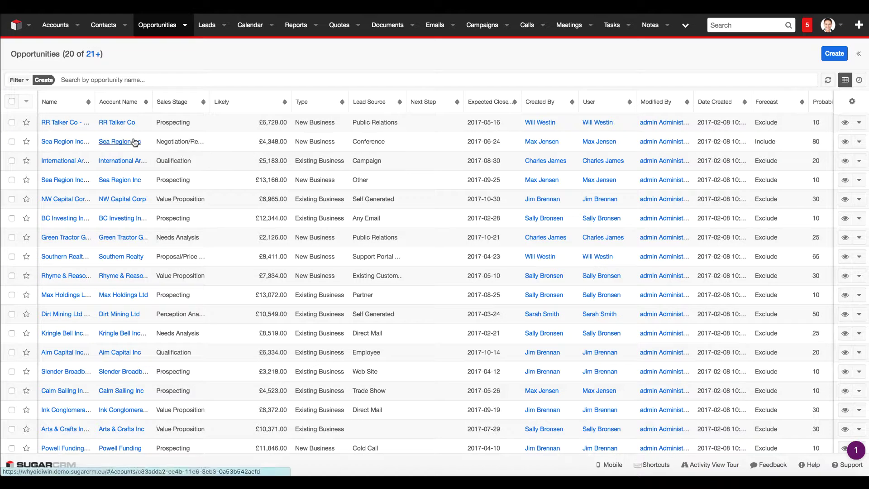
- Set the RR Talker Co opportunity to Closed Lost with Why? as Cost too high
left_click(51, 121)
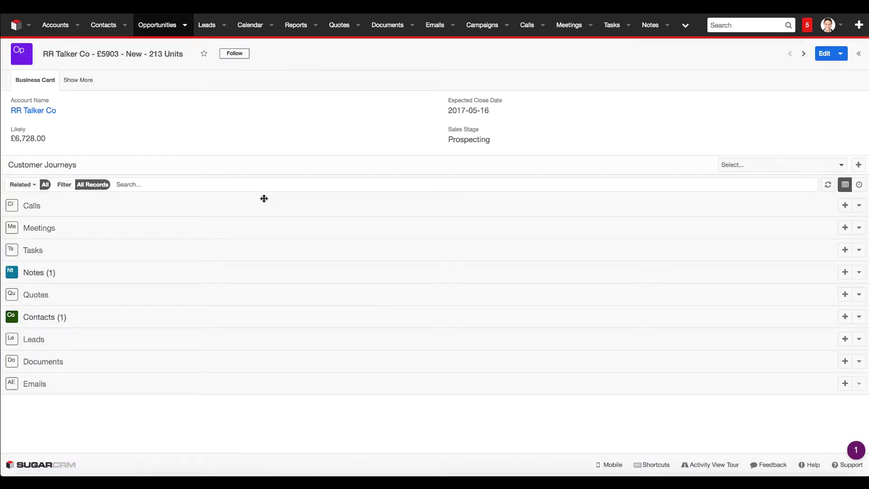
left_click(463, 129)
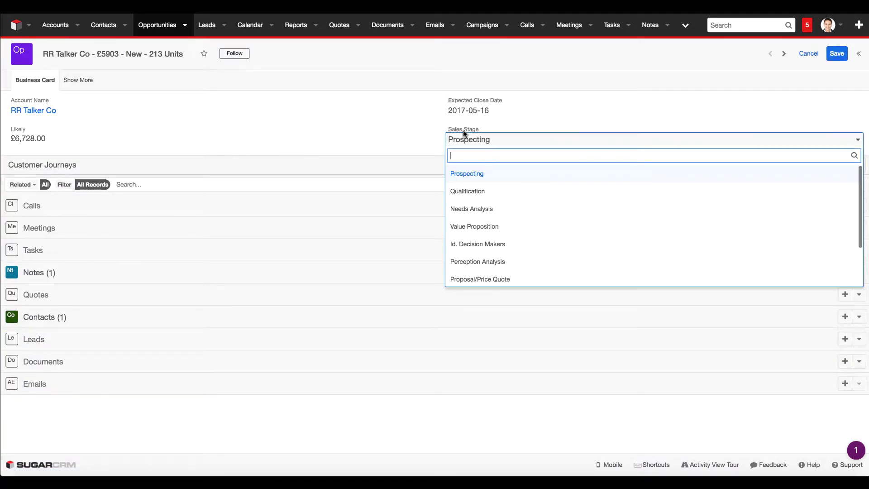
scroll(491, 209, "down", 2)
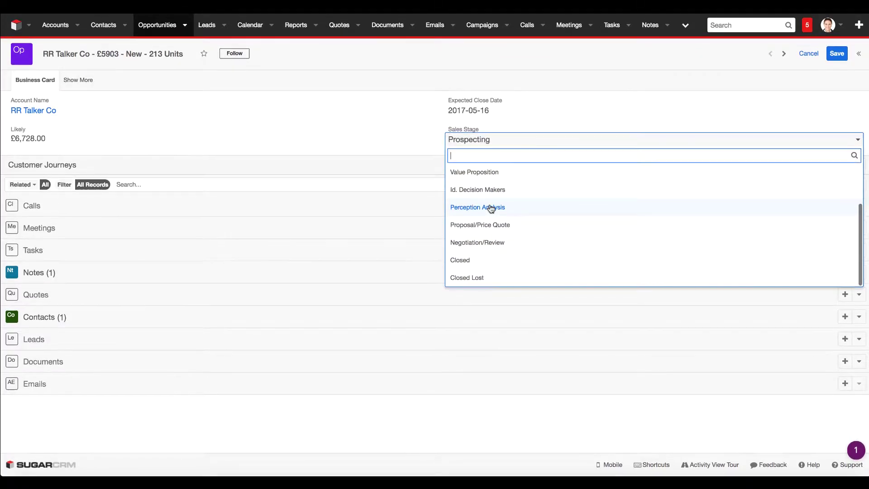
left_click(484, 279)
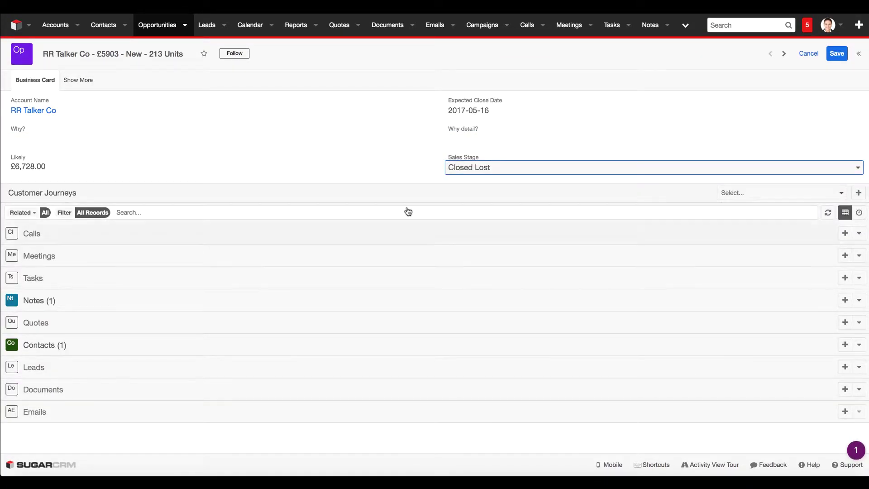
left_click(13, 130)
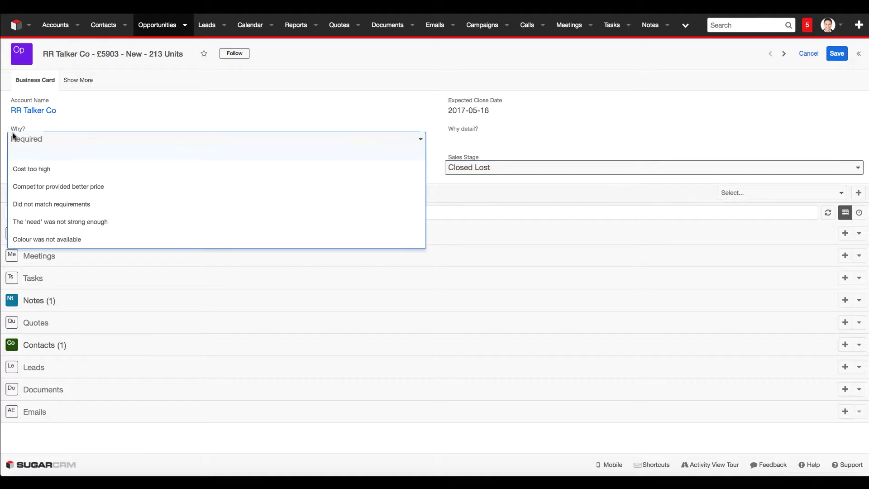
left_click(21, 171)
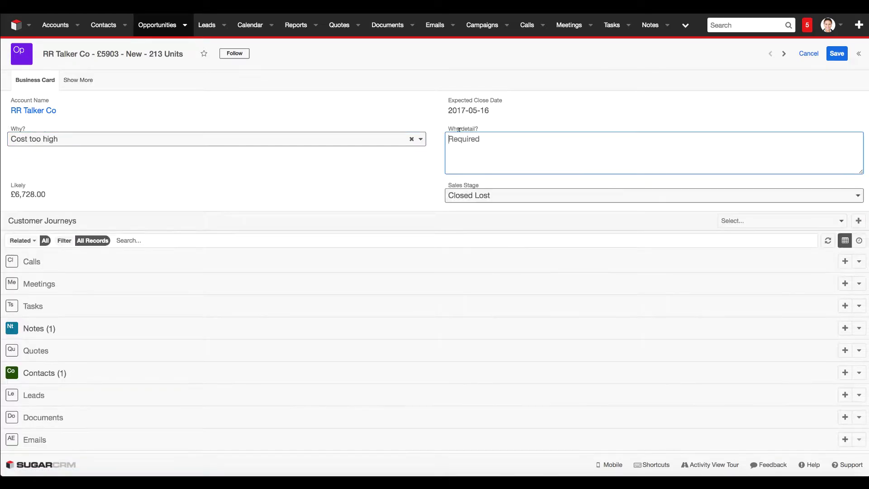
- Explain the loss in Why detail? citing their £20,000 budget, then save the deal
type("Based on their bud")
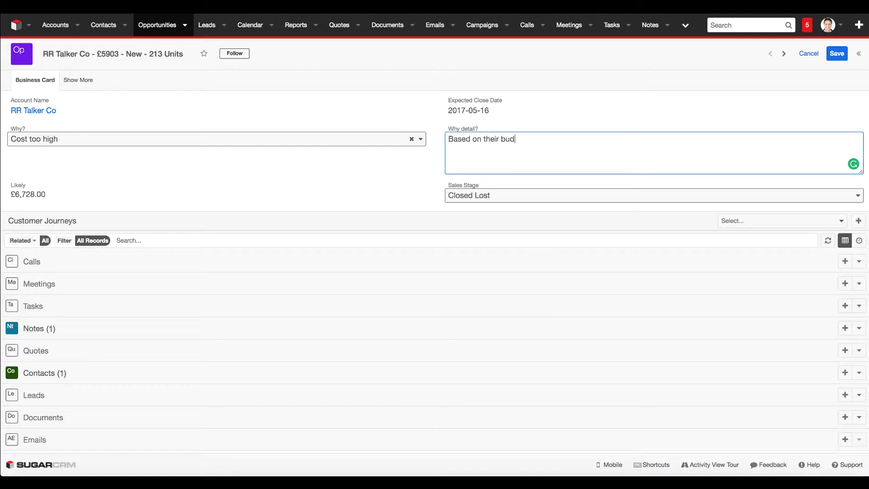
type("get of")
type("£20,000 our solution came in much higher and we were unable to meet their budget")
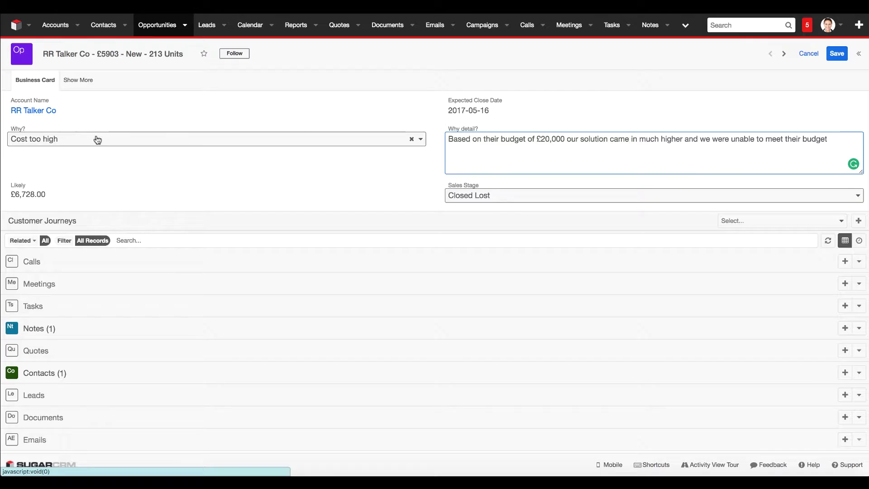
triple_click(466, 138)
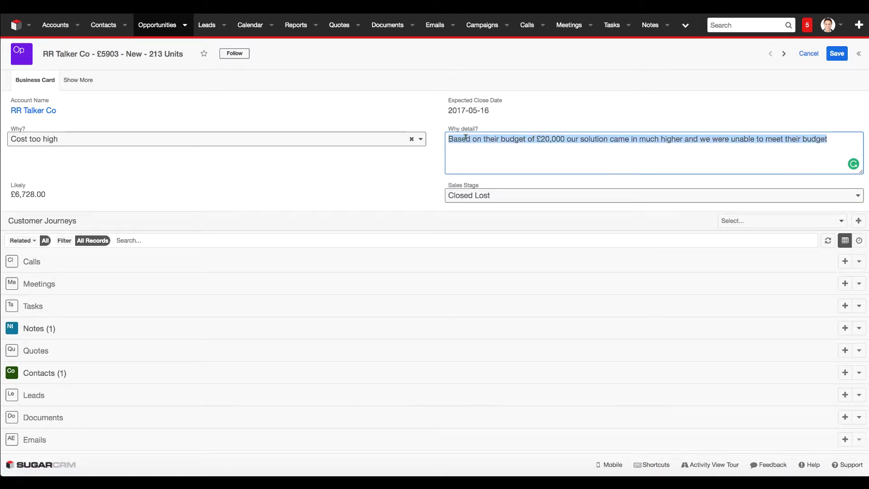
left_click(490, 138)
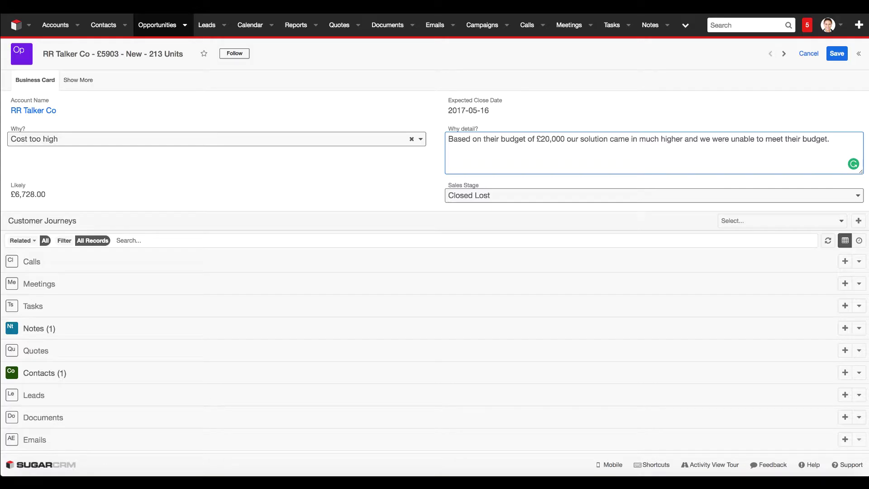
left_click(837, 54)
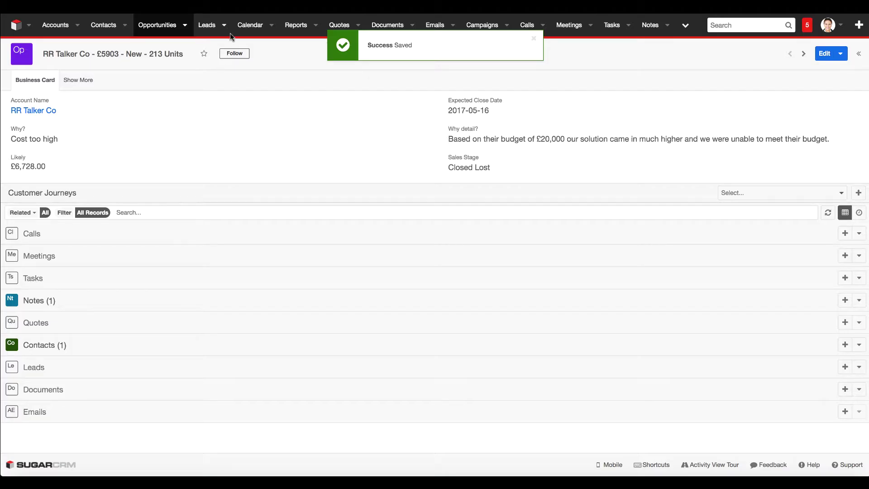
left_click(154, 30)
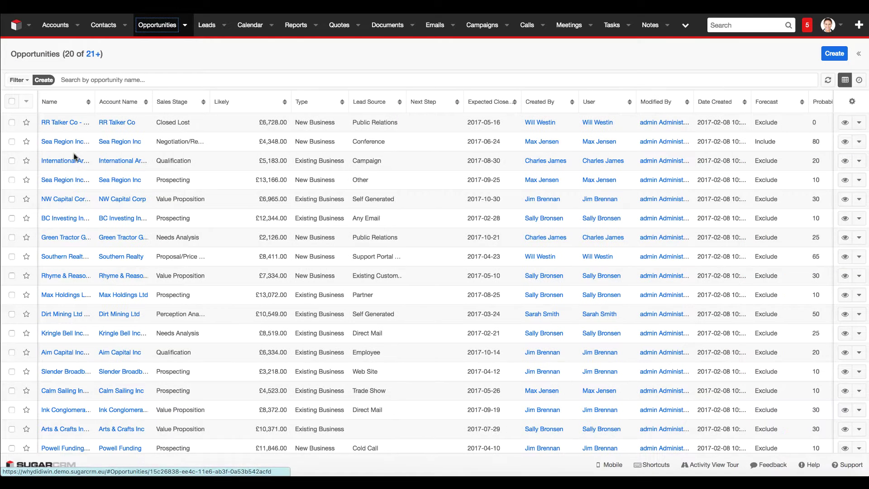
- Set the Sea Region Inc opportunity's sales stage to Closed and review its Why? win reasons
left_click(86, 180)
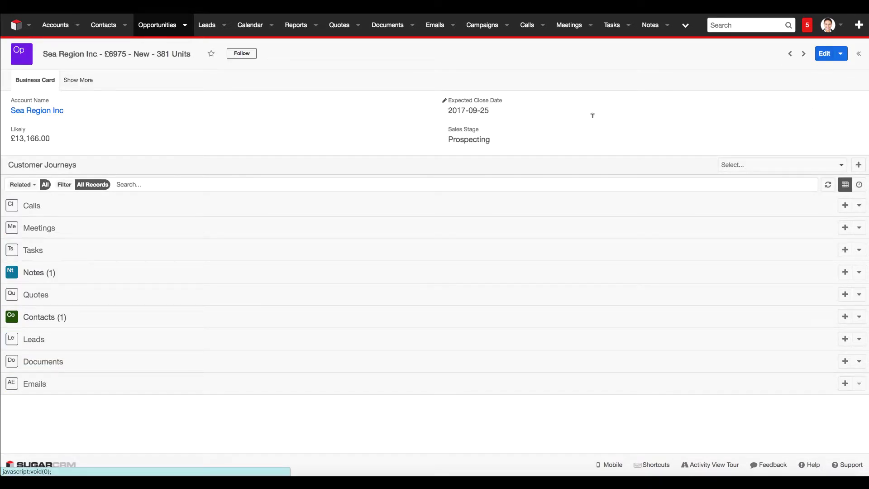
left_click(493, 132)
scroll(494, 265, "down", 3)
left_click(494, 262)
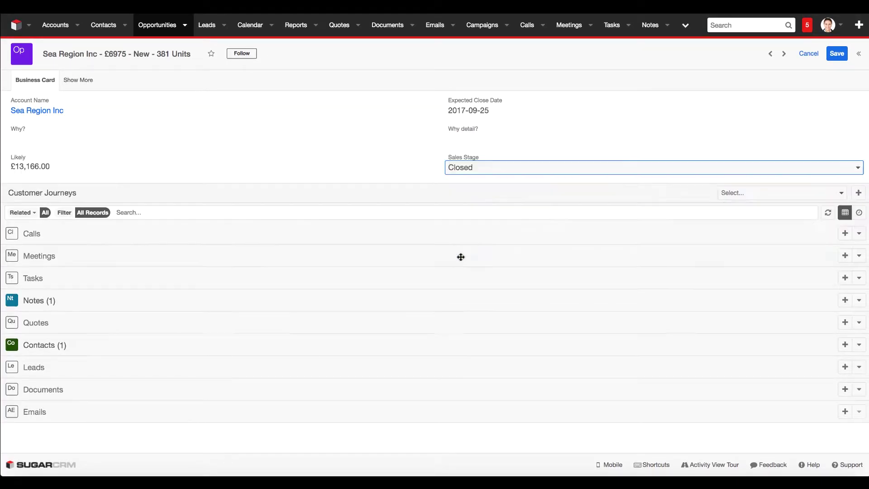
left_click(111, 131)
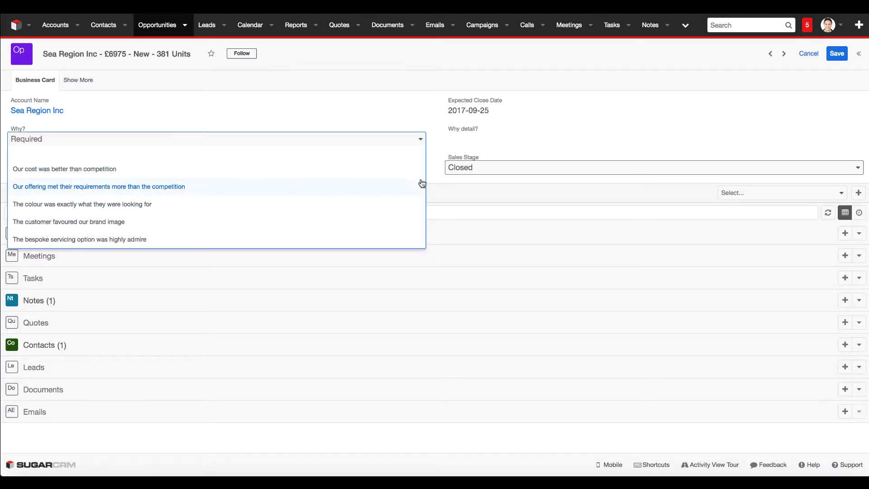
left_click(460, 135)
left_click(461, 135)
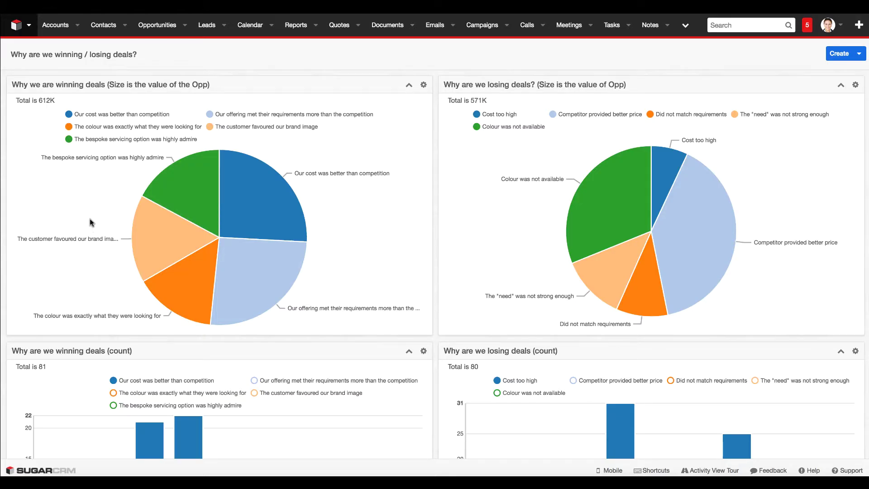
mouse_move(262, 202)
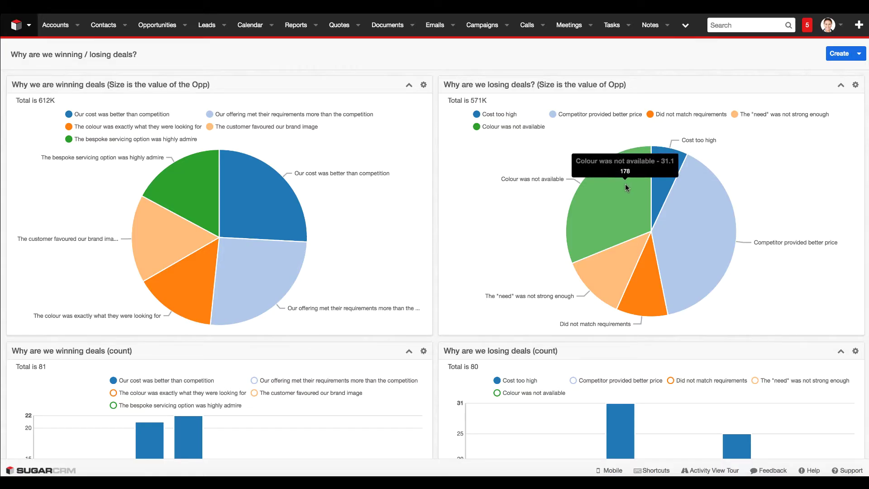
mouse_move(694, 240)
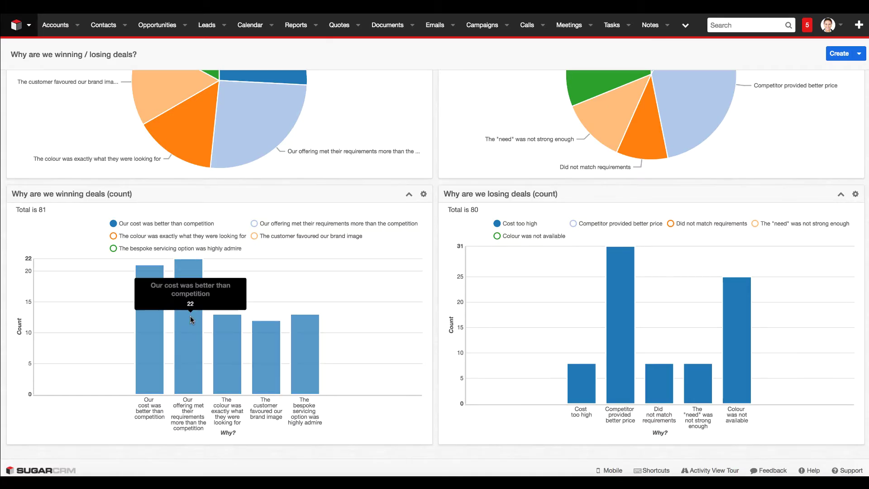
mouse_move(196, 300)
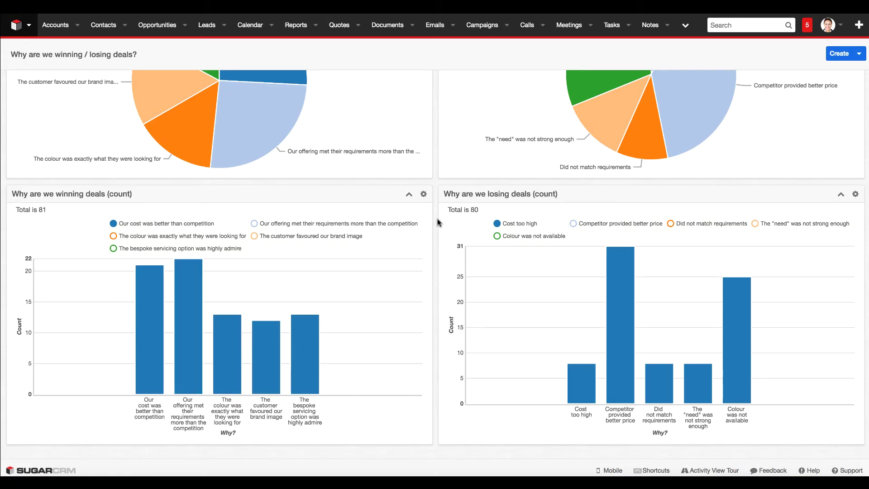
scroll(438, 219, "up", 4)
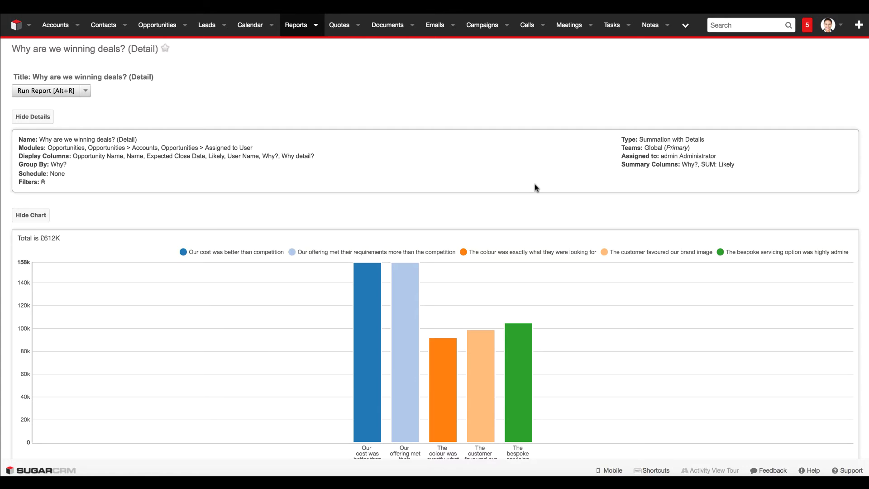
- Scroll the win-reason report results and select the Sea Region row's Why detail? text
scroll(534, 184, "down", 3)
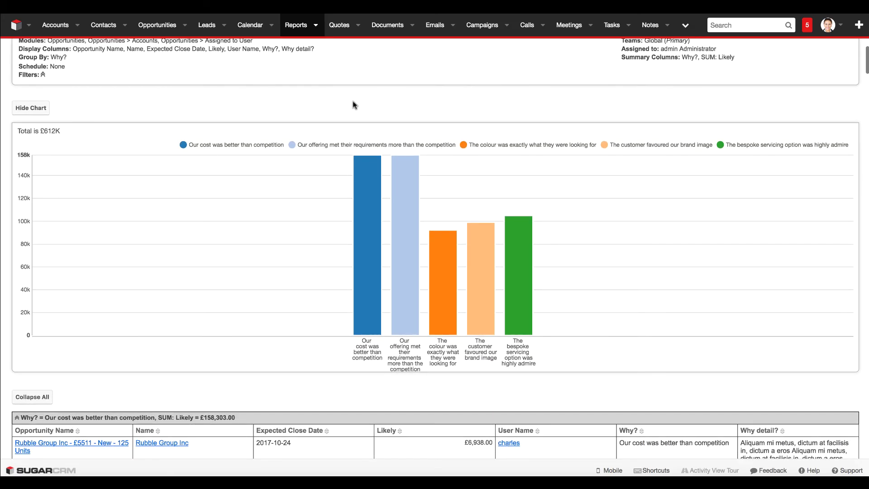
scroll(599, 194, "down", 9)
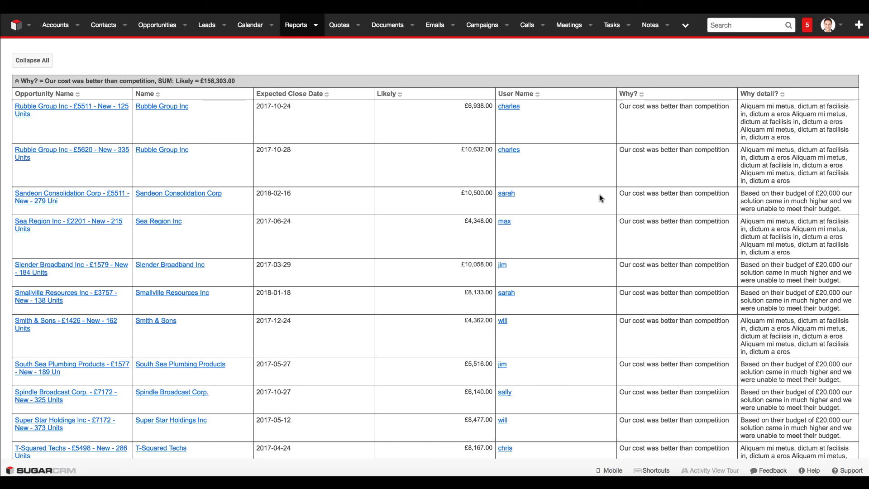
scroll(599, 198, "down", 20)
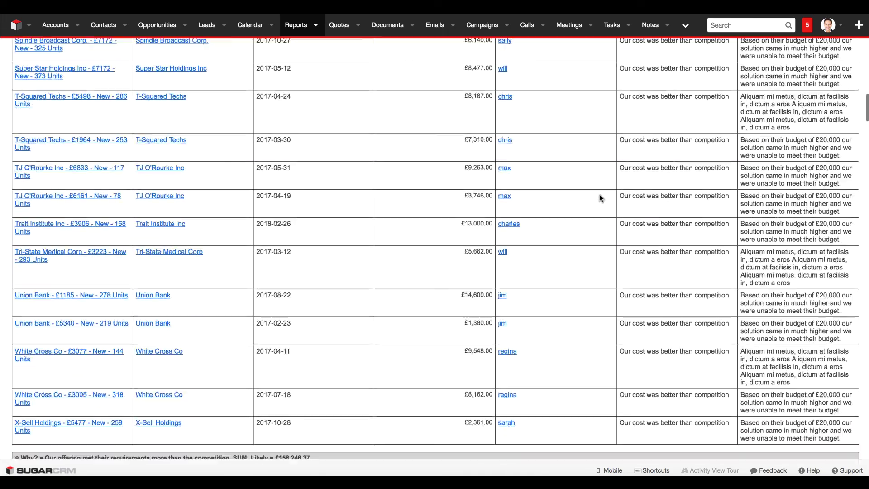
triple_click(852, 178)
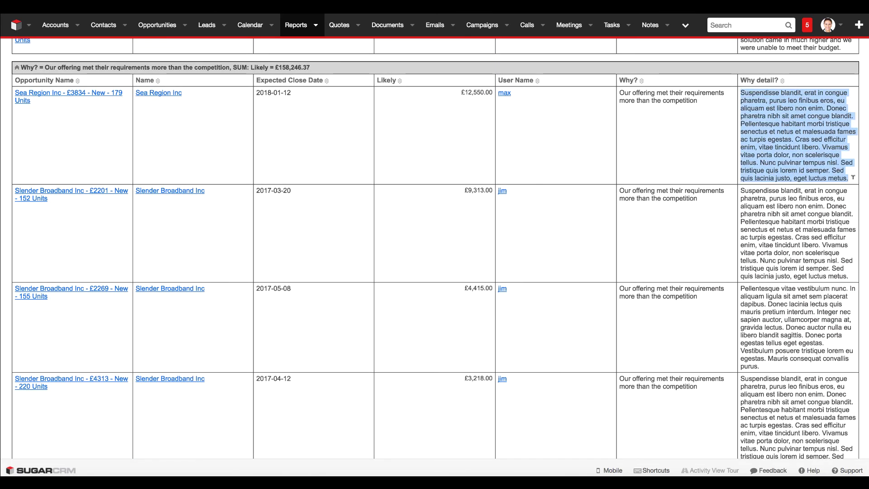